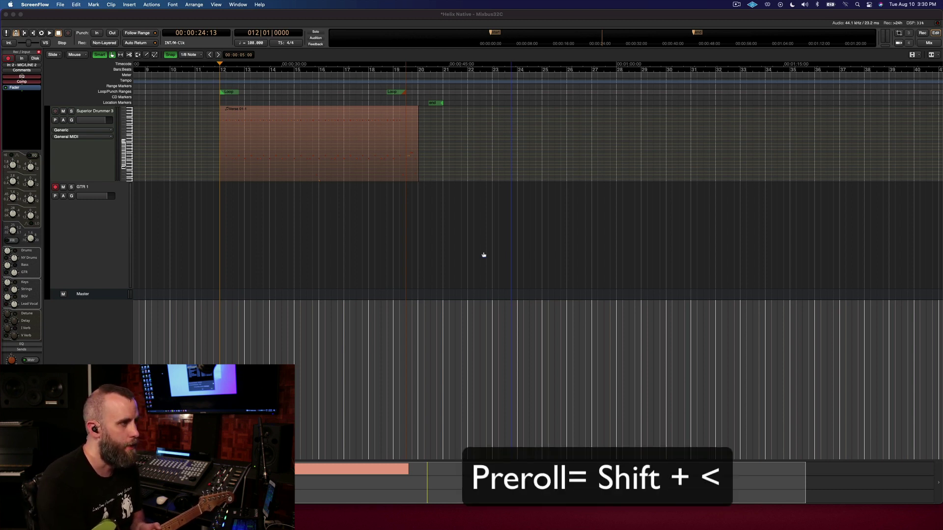
Record a guitar take on GTR 1 with preroll into bar 12, and extend the loop range's end to bar 20
click(411, 17)
key(shift+comma)
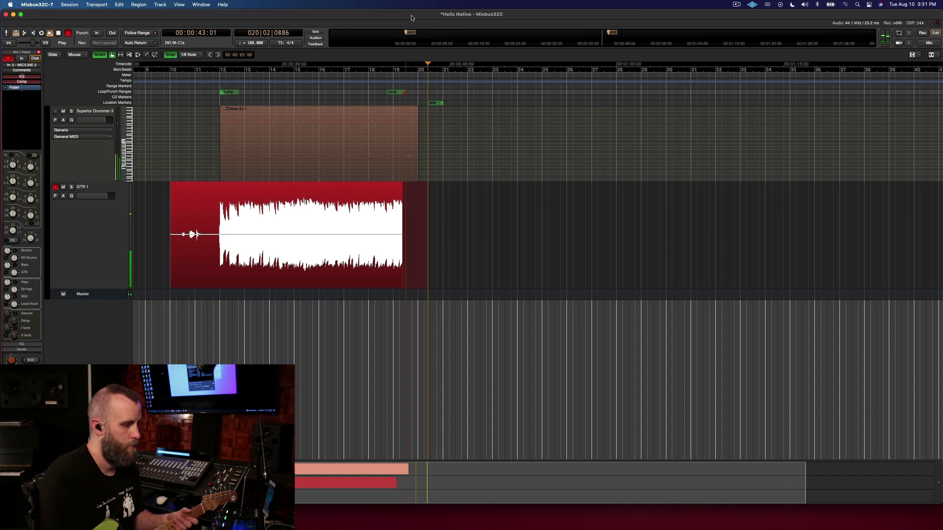
key(space)
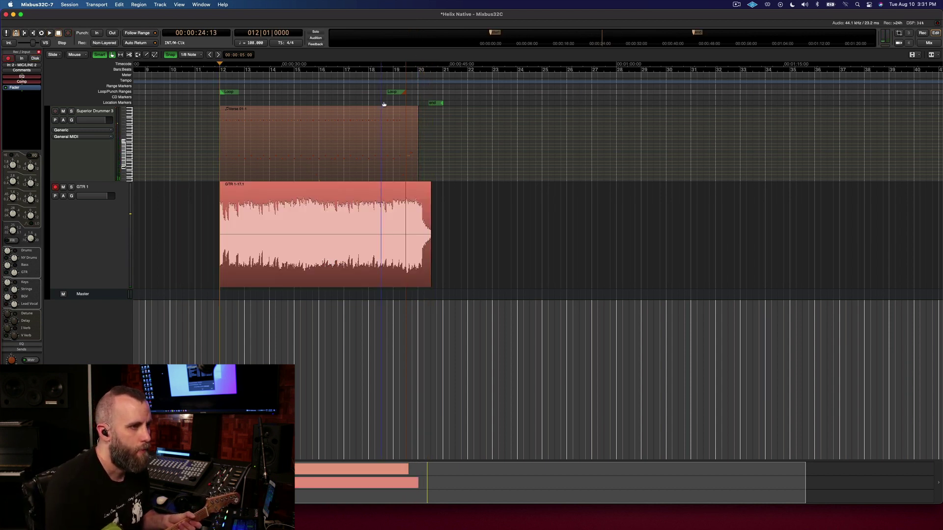
drag(404, 95, 403, 96)
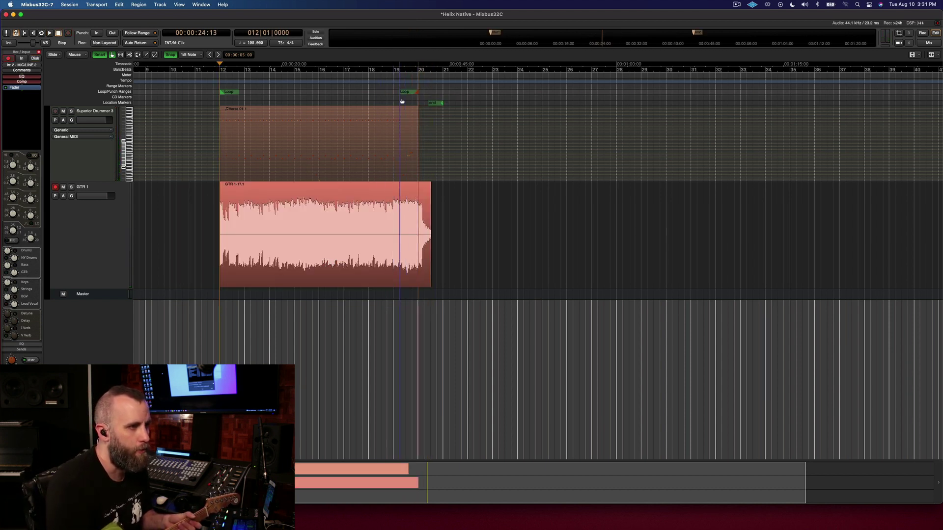
Enable varispeed with the GTR 1 track selected and set it to -1 semitone
click(80, 250)
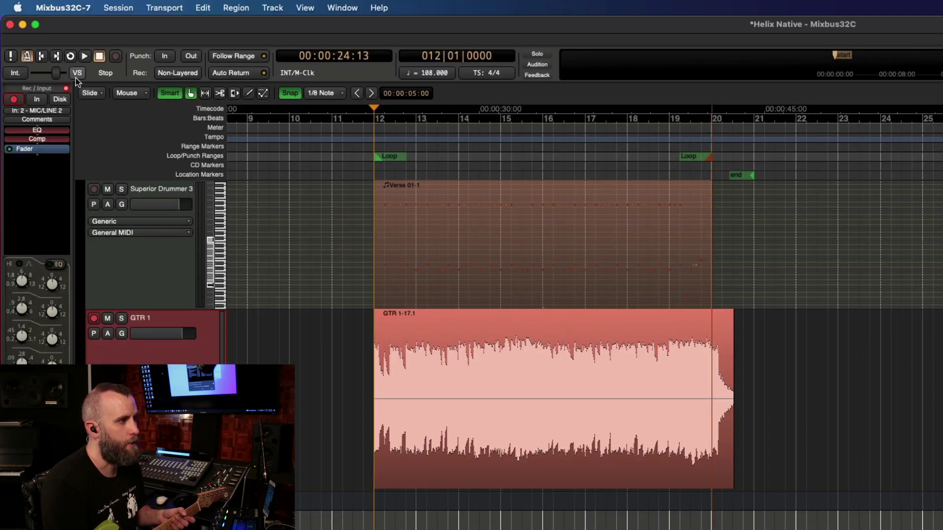
click(77, 74)
drag(92, 44, 554, 150)
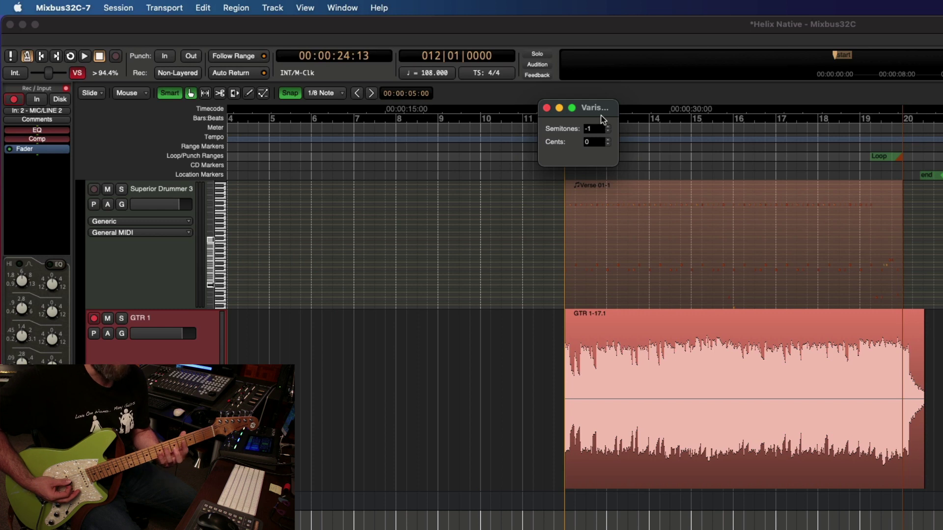
Record a guitar take with preroll into a separate GTR C#.1 playlist on the GTR 1 track
click(270, 310)
key(super+z)
key(shift+r)
key(space)
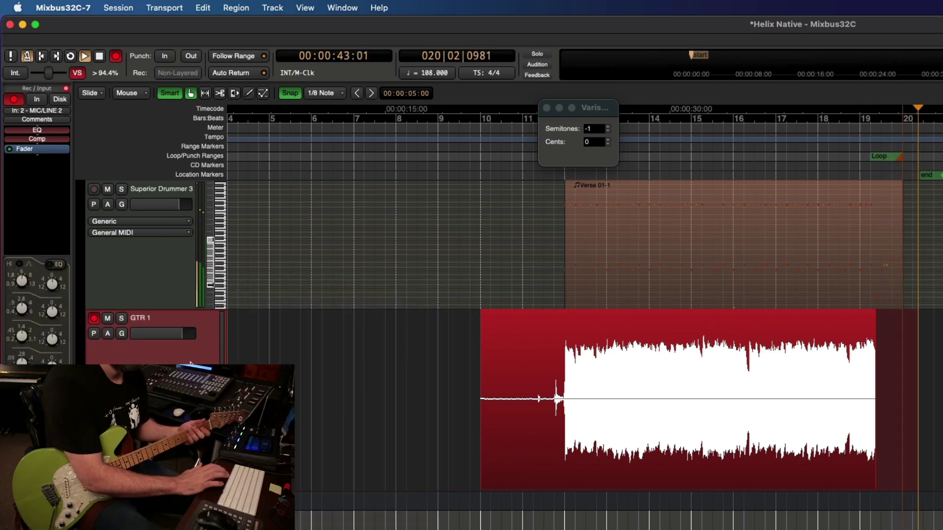
key(space)
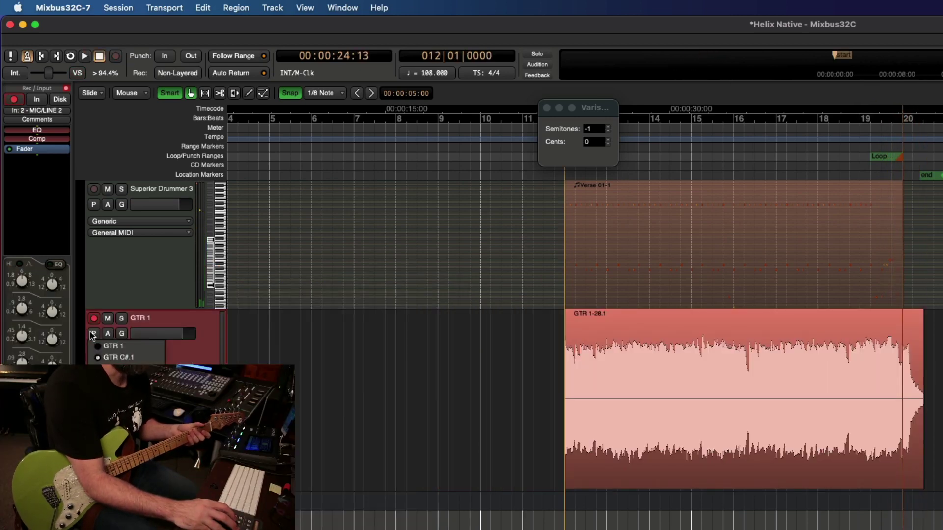
Record a guitar take in a new GTR C playlist on GTR 1 with varispeed set to -2 semitones
key(super+z)
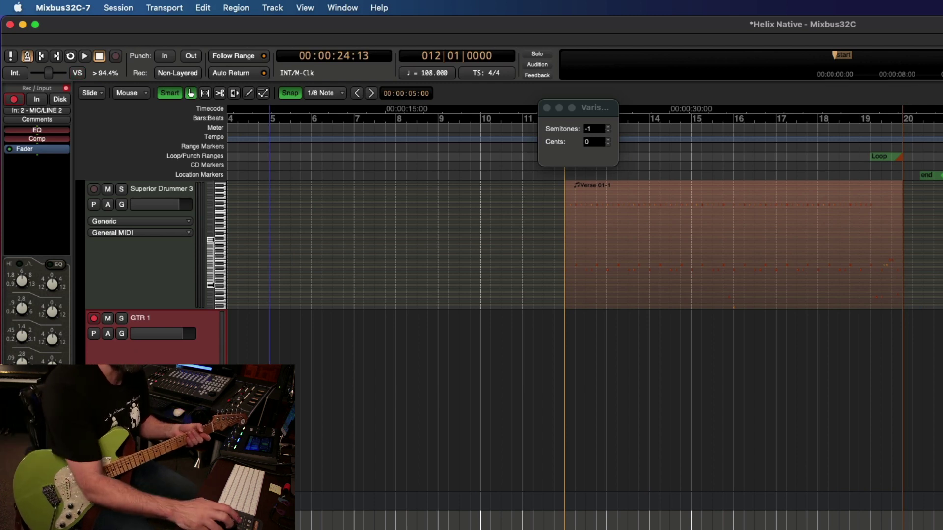
click(609, 134)
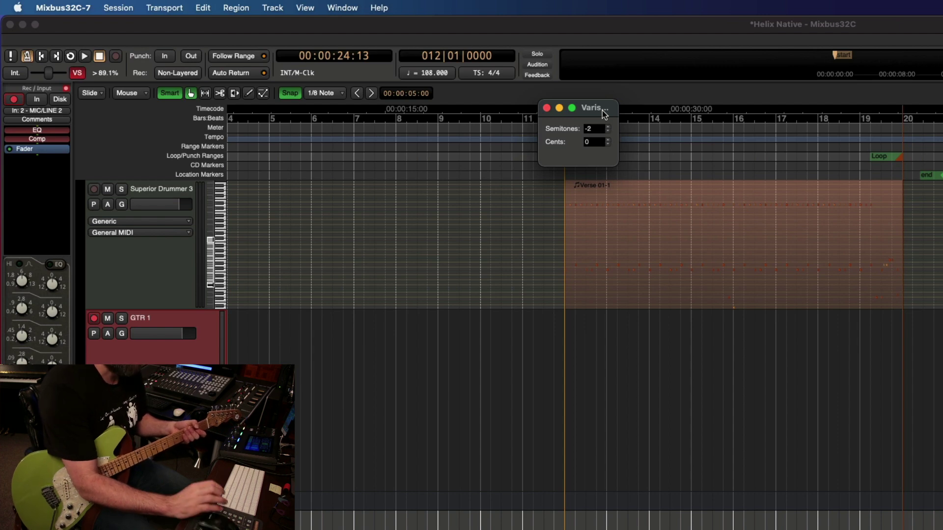
key(shift+r)
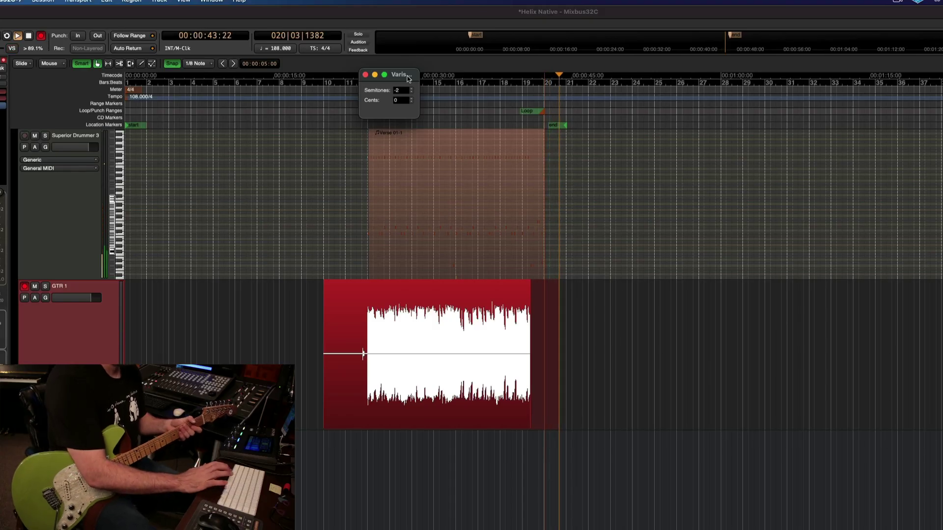
key(space)
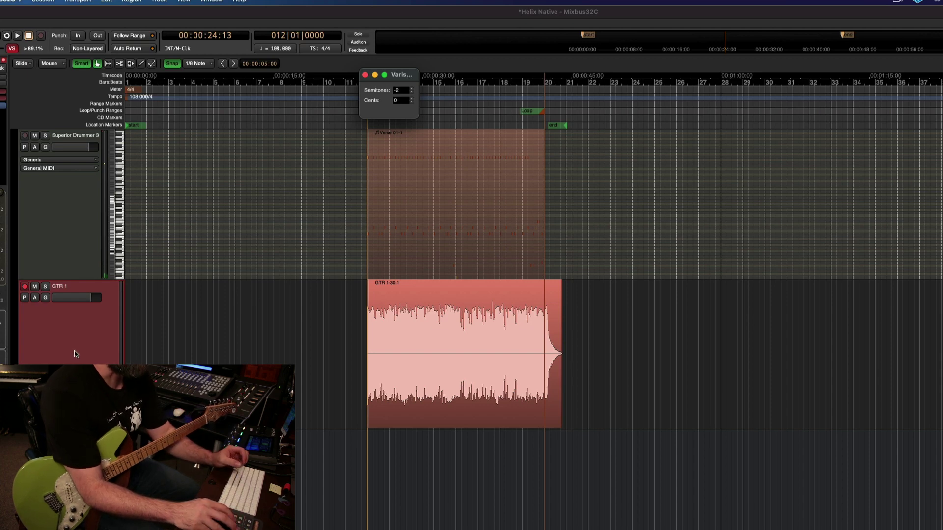
Turn off varispeed and open the playlist selector for GTR 1
click(12, 48)
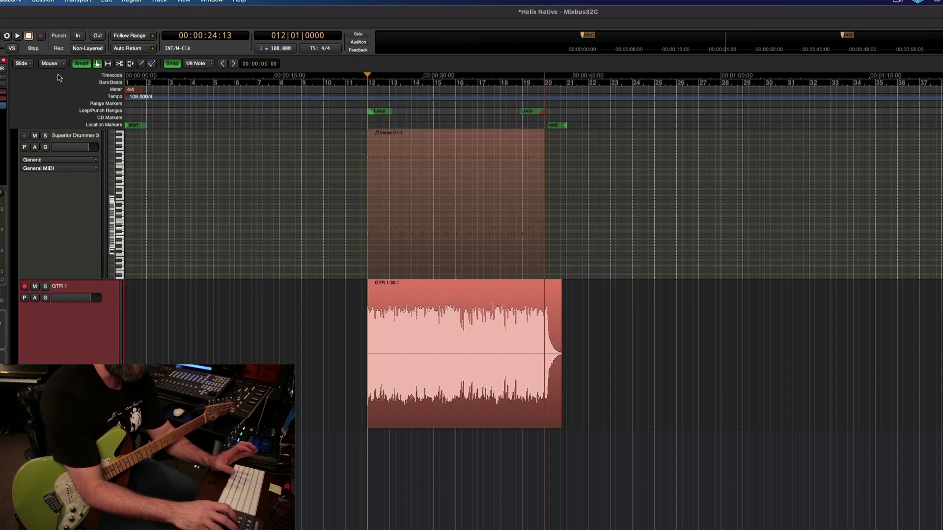
key(equal)
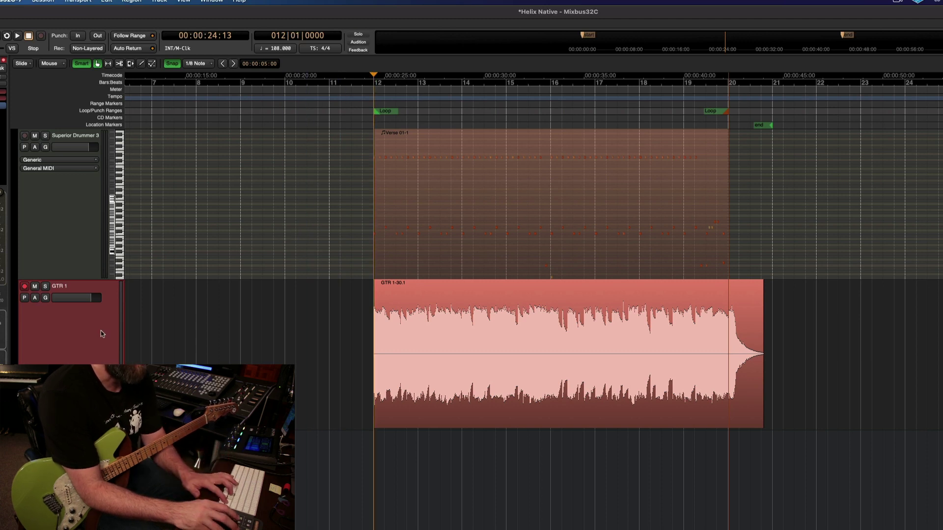
key(p)
drag(68, 270, 180, 243)
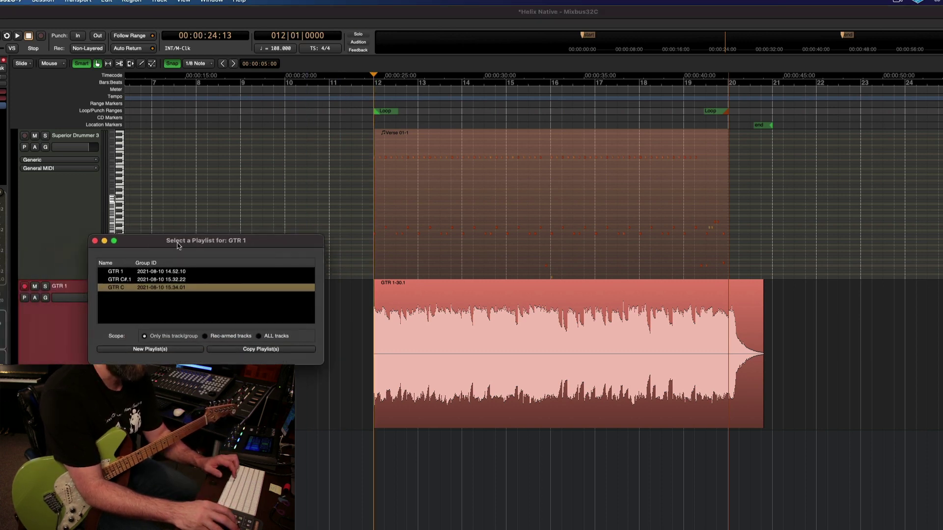
Play from bar 12 and audition the GTR 1, GTR C#.1 and GTR C playlists in turn
click(141, 272)
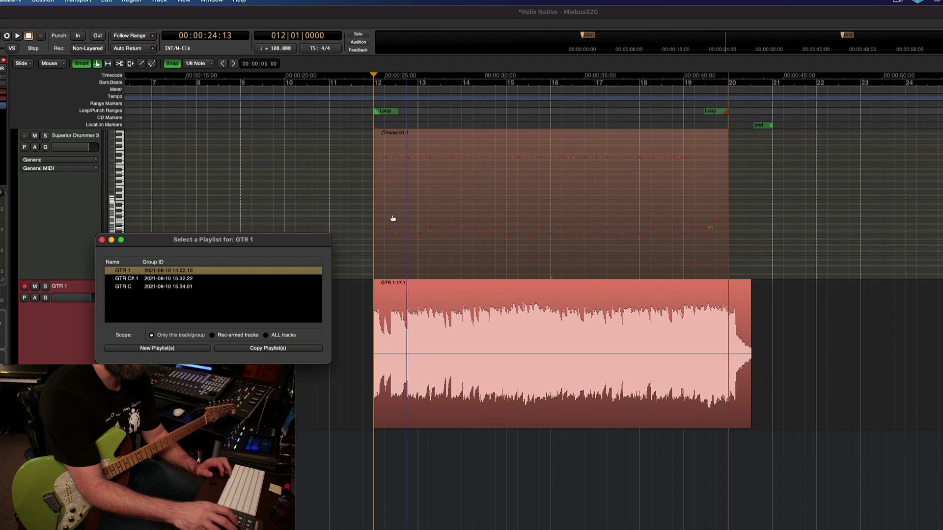
key(space)
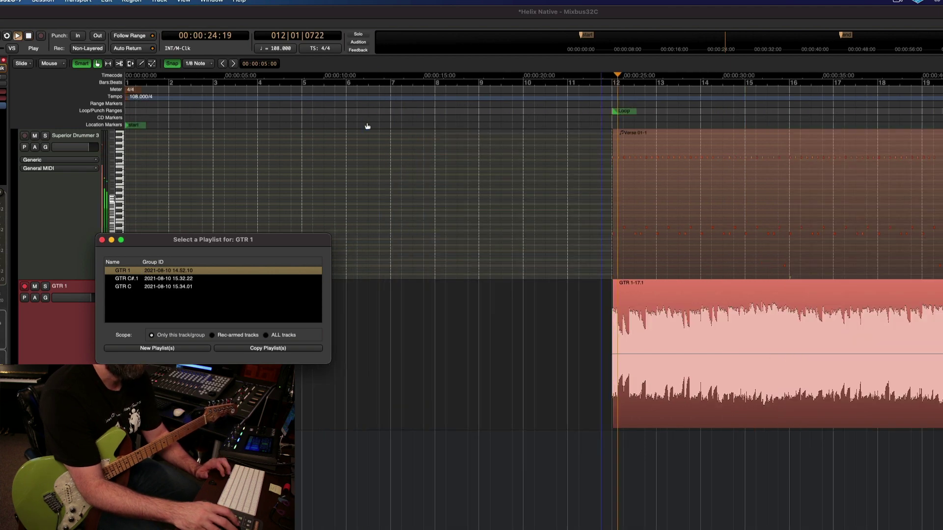
click(168, 279)
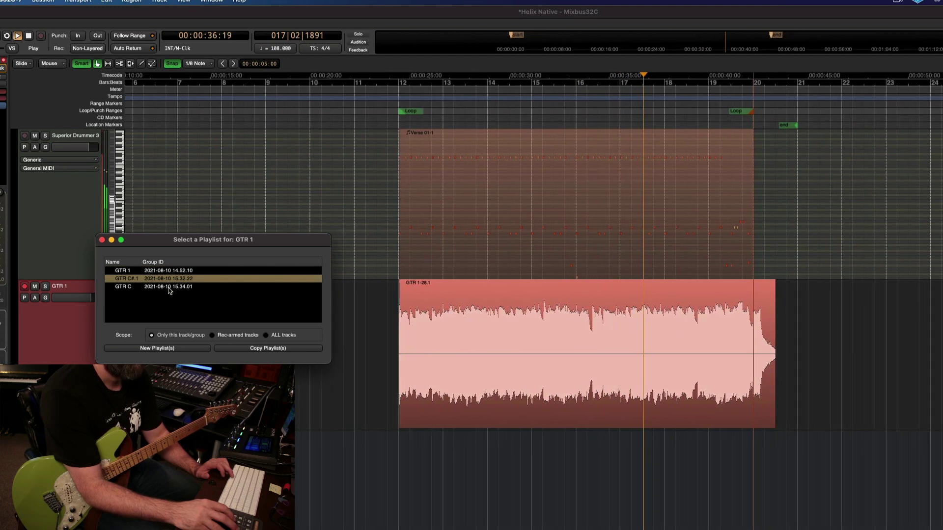
click(168, 288)
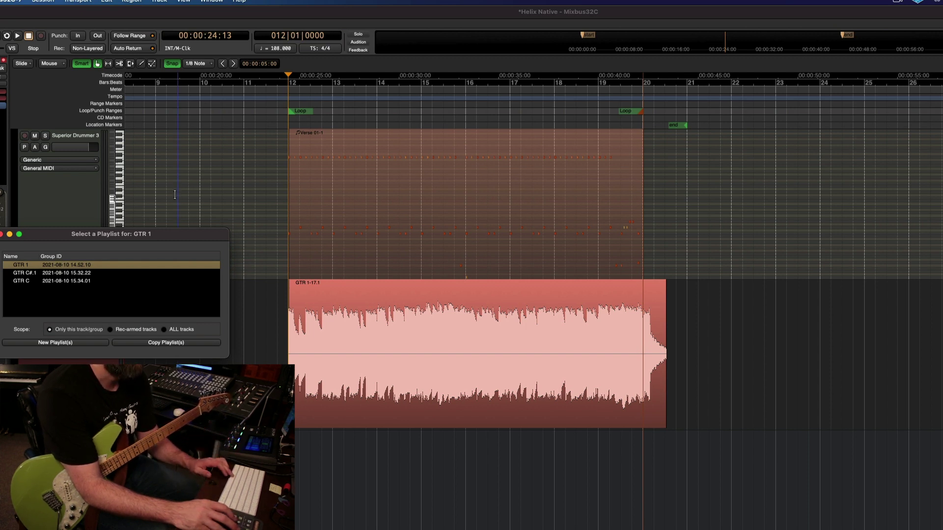
Replay the section while repeatedly switching between the three guitar playlists to compare their tones, ending on GTR 1
key(space)
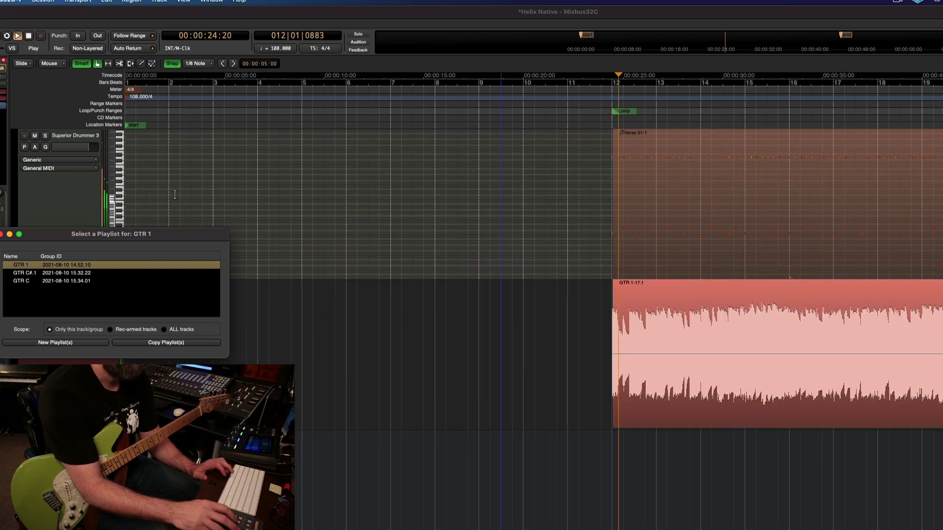
click(75, 273)
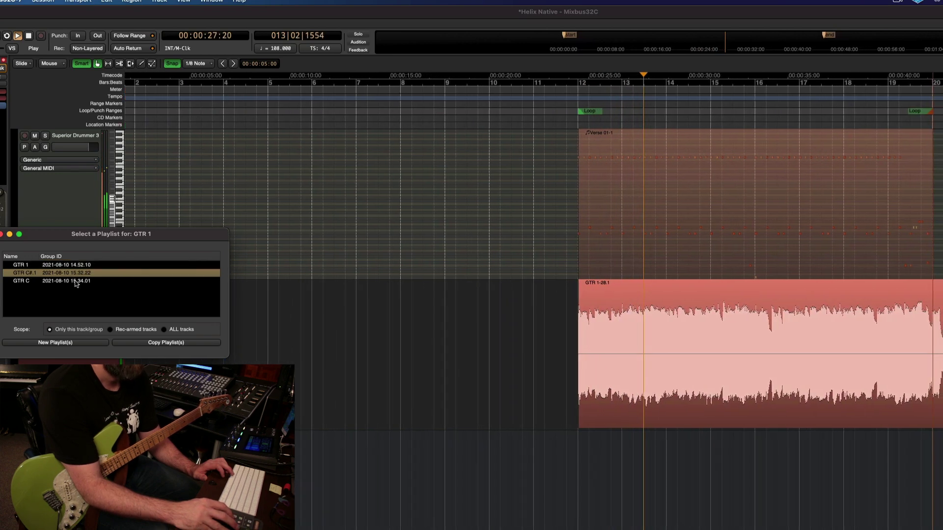
click(76, 281)
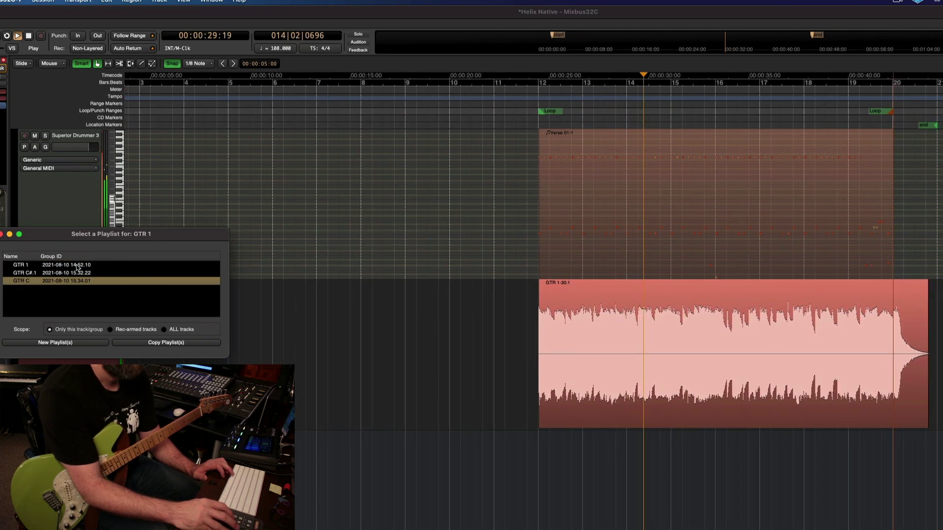
click(77, 273)
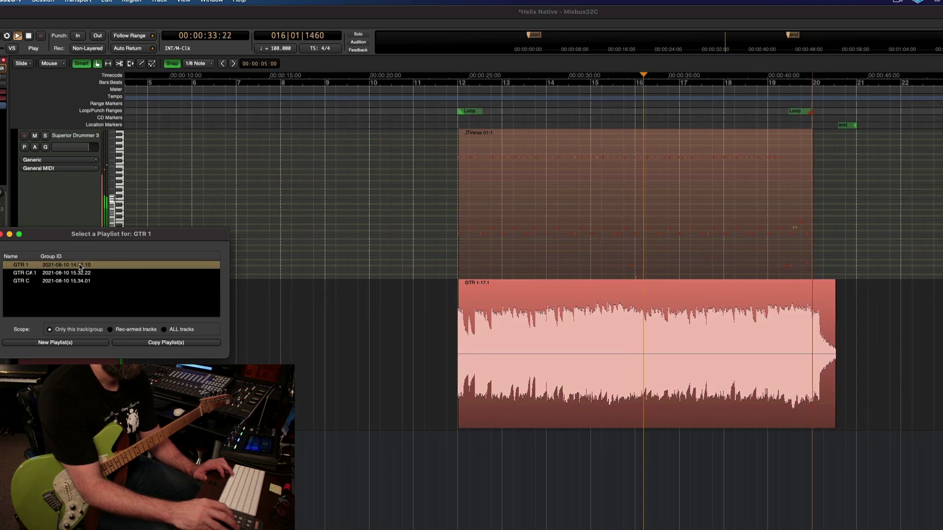
click(81, 274)
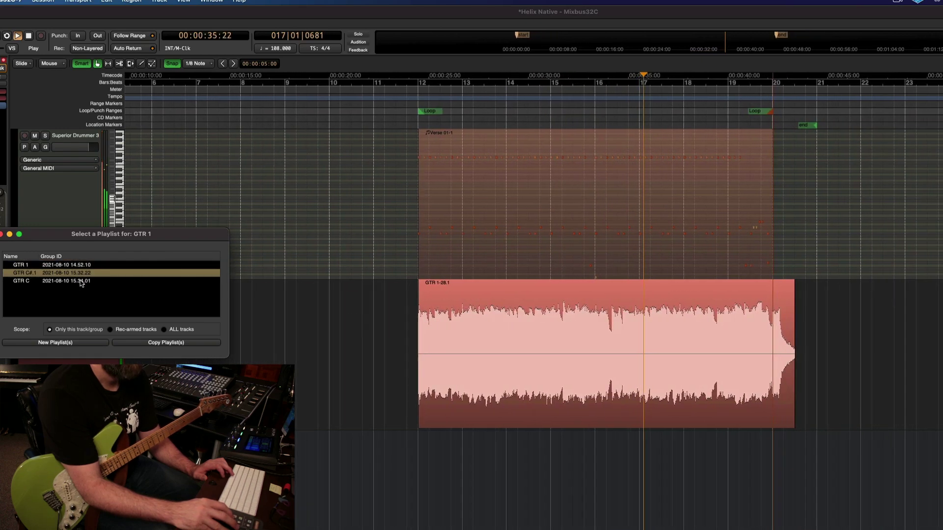
click(81, 282)
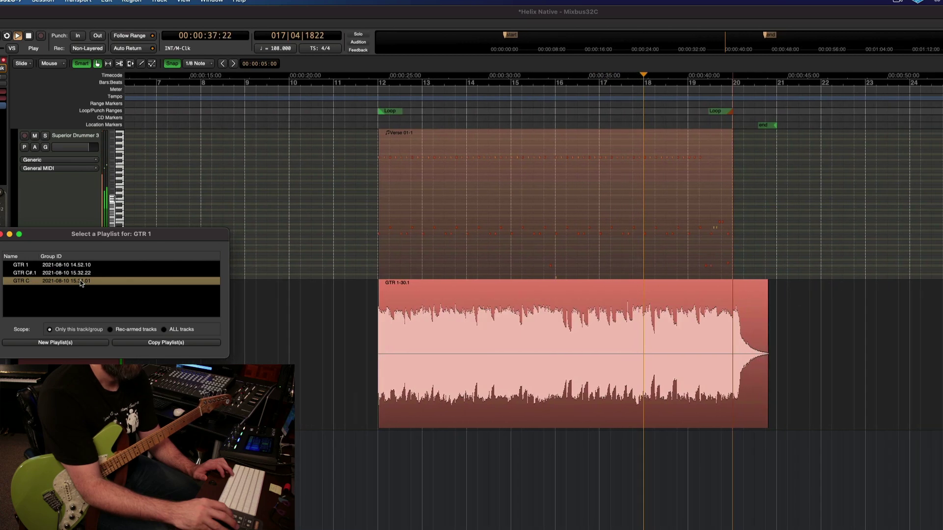
click(81, 272)
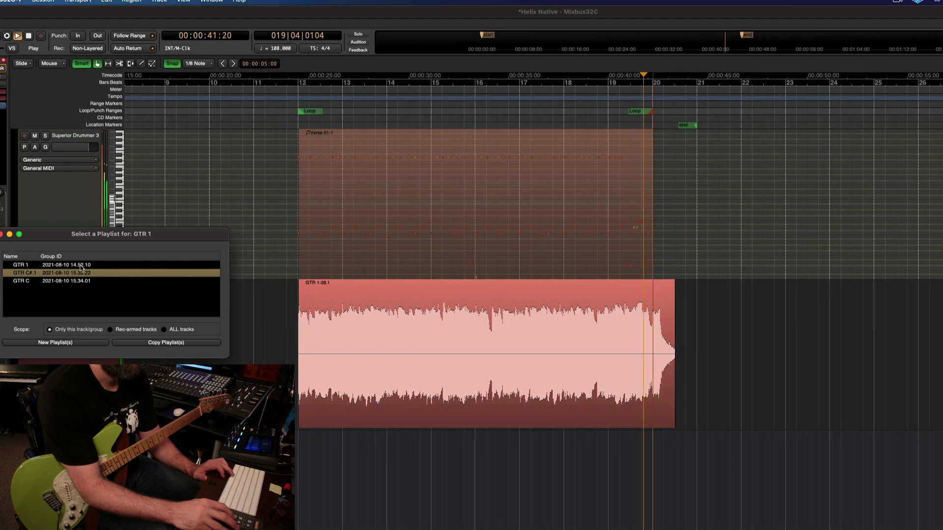
click(81, 266)
key(space)
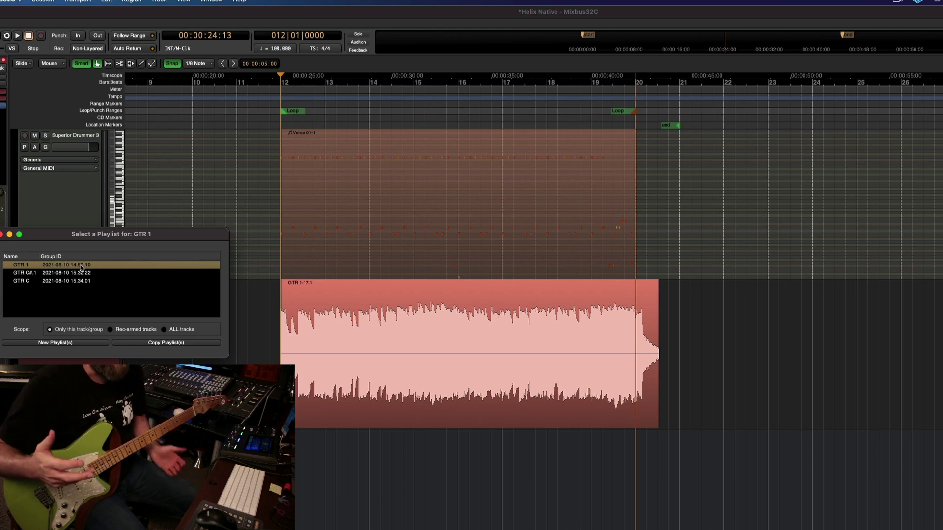
Create a new empty playlist for GTR 1 and enable varispeed at 1 semitone
click(88, 343)
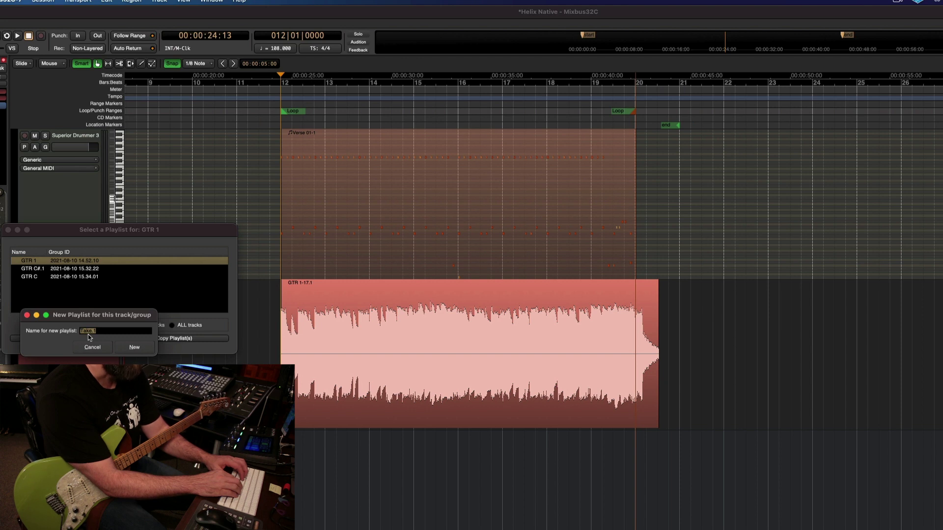
key(Return)
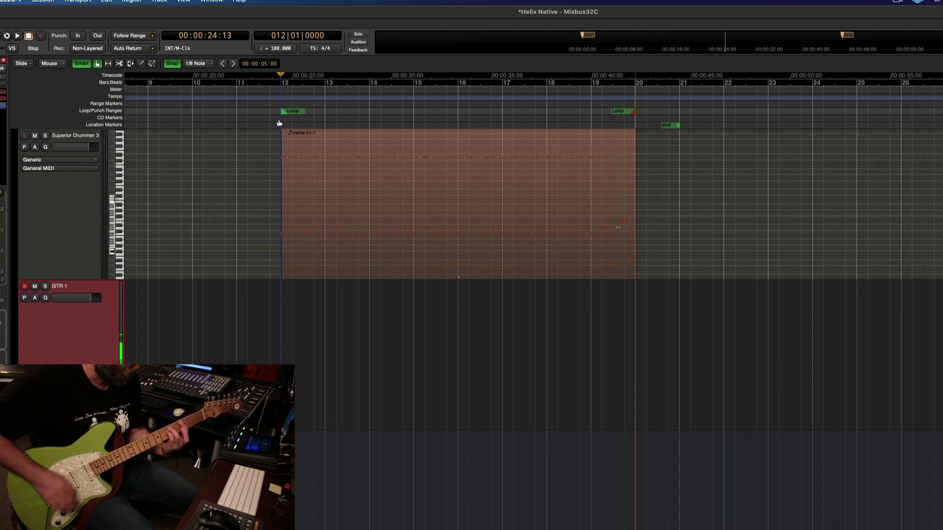
key(ctrl+alt+v)
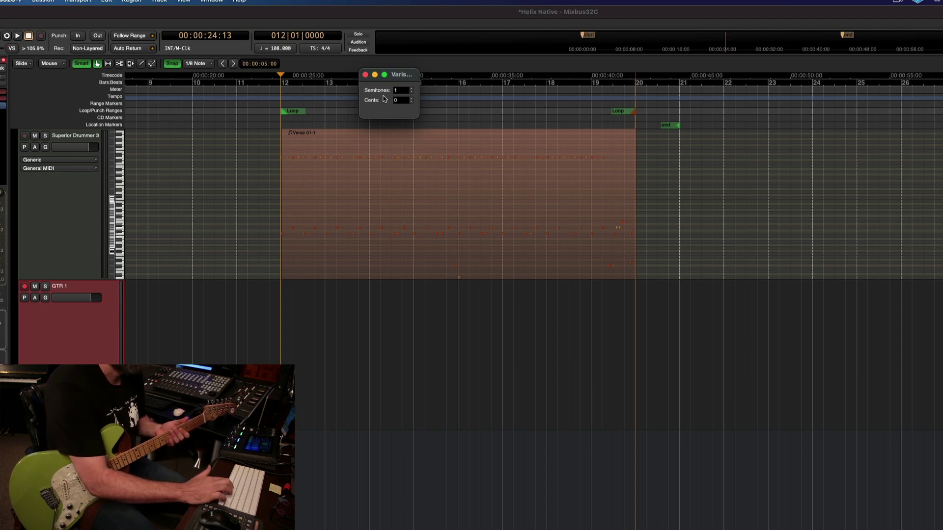
Record a guitar take with preroll on the new GTR 1 playlist, and raise varispeed to 2 semitones
key(shift+r)
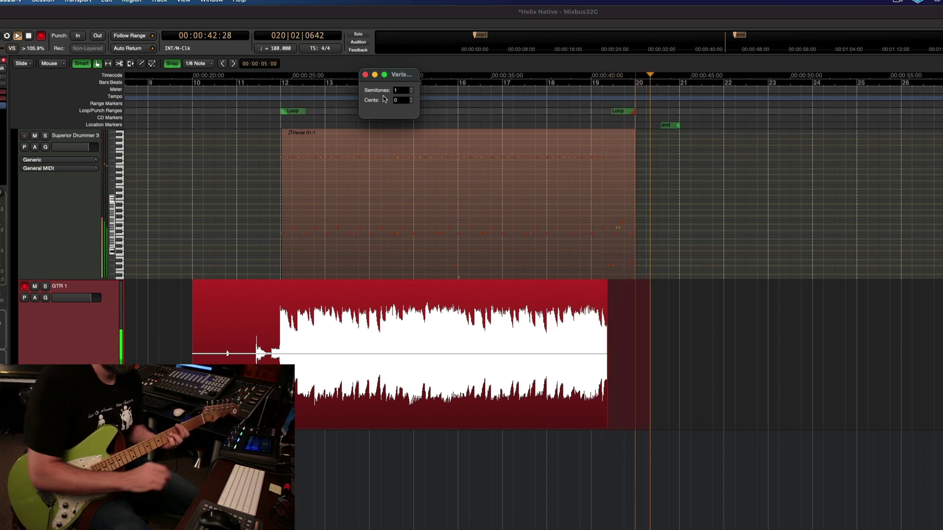
key(space)
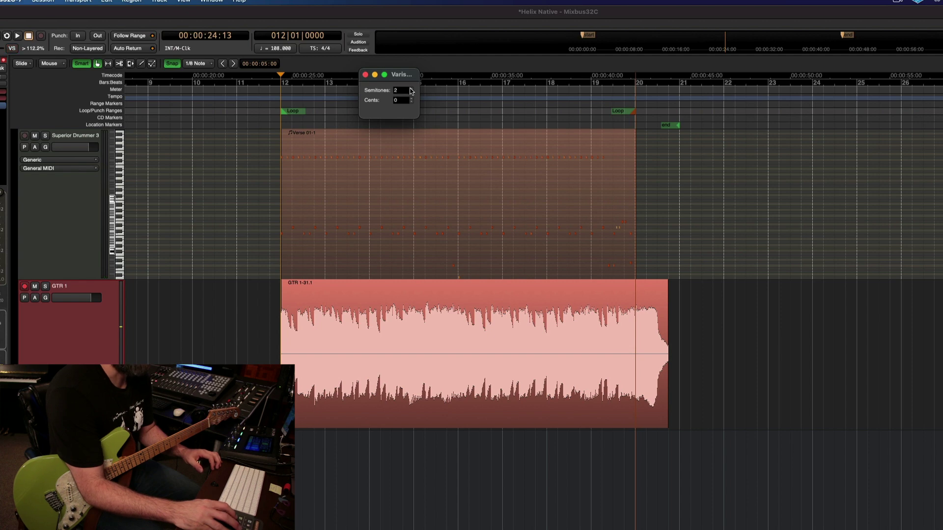
key(Return)
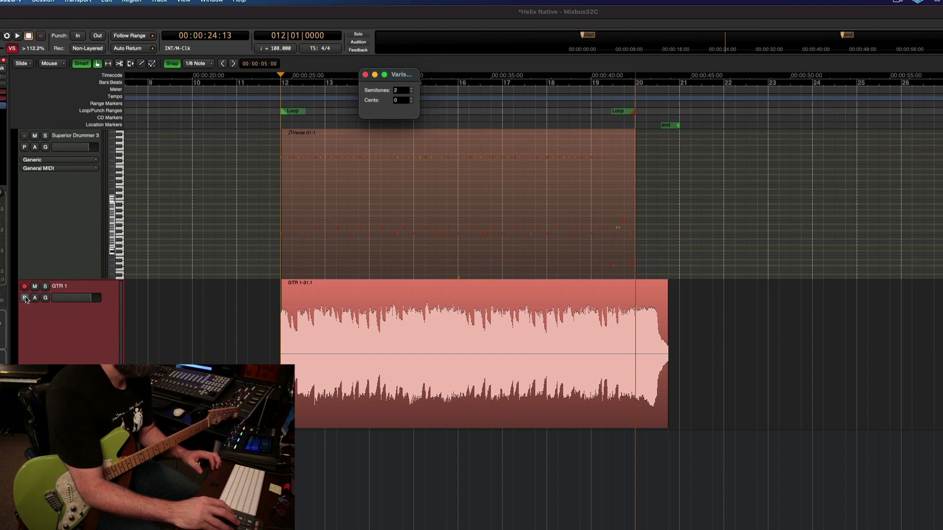
Create another new playlist named GTR E for the GTR 1 track
click(26, 299)
click(52, 368)
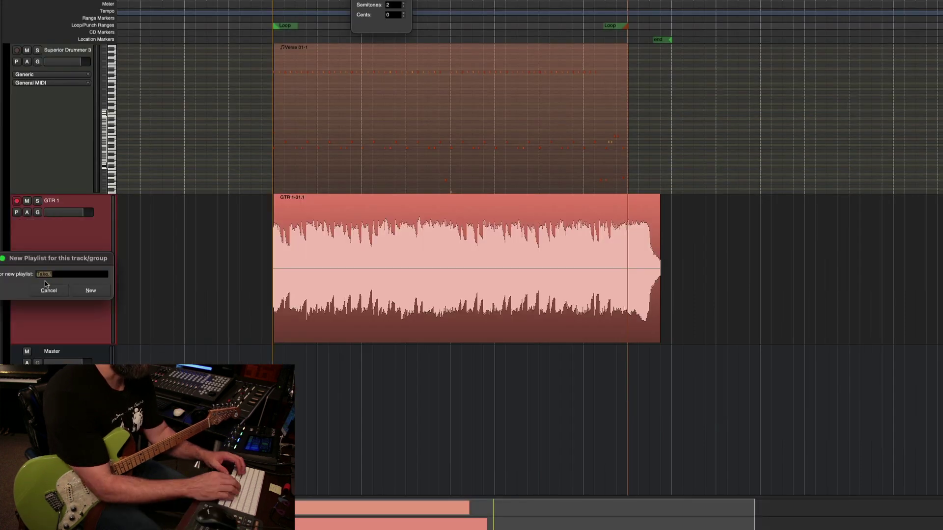
text(GTR)
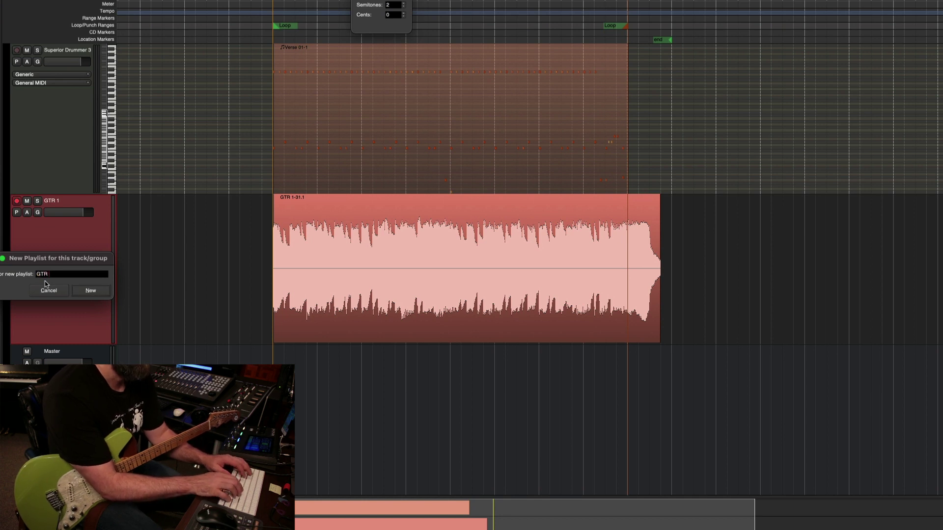
text( E)
key(Return)
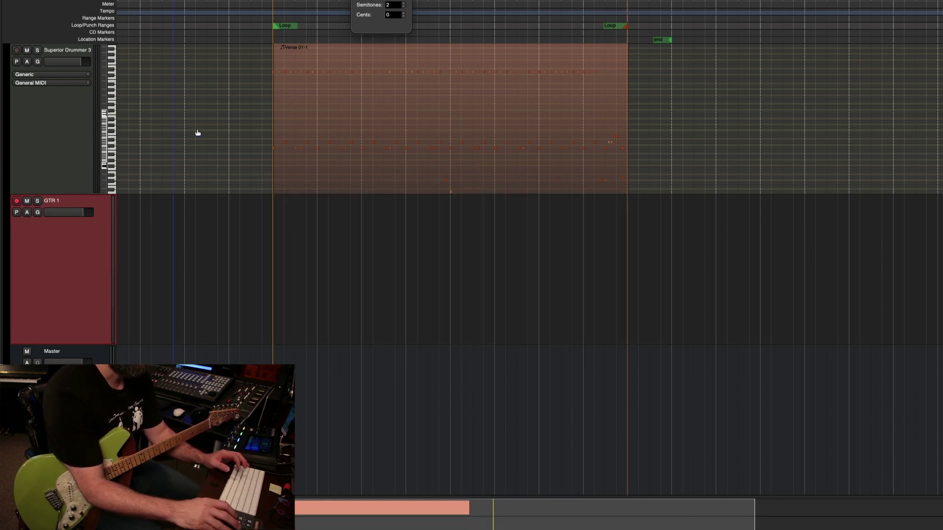
Record a guitar take with preroll on the GTR E playlist, keeping varispeed at 2 semitones
key(shift+r)
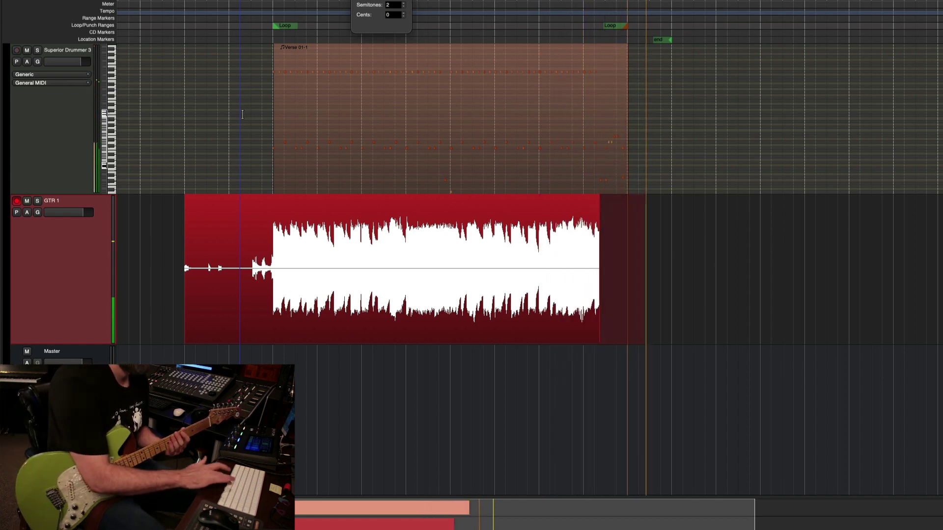
key(space)
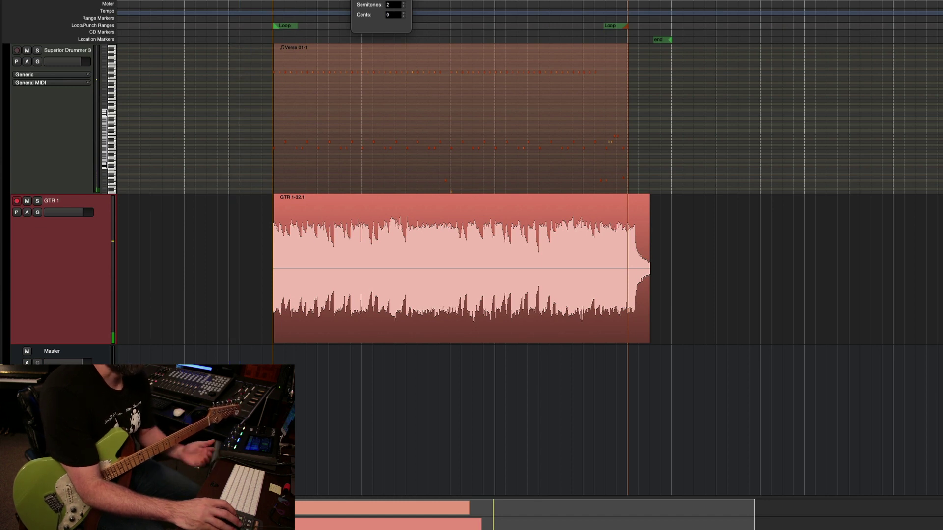
Play the section while switching GTR 1 between the GTR 1, GTR Eb.1 and GTR E playlists to compare tones, ending on GTR E
click(17, 213)
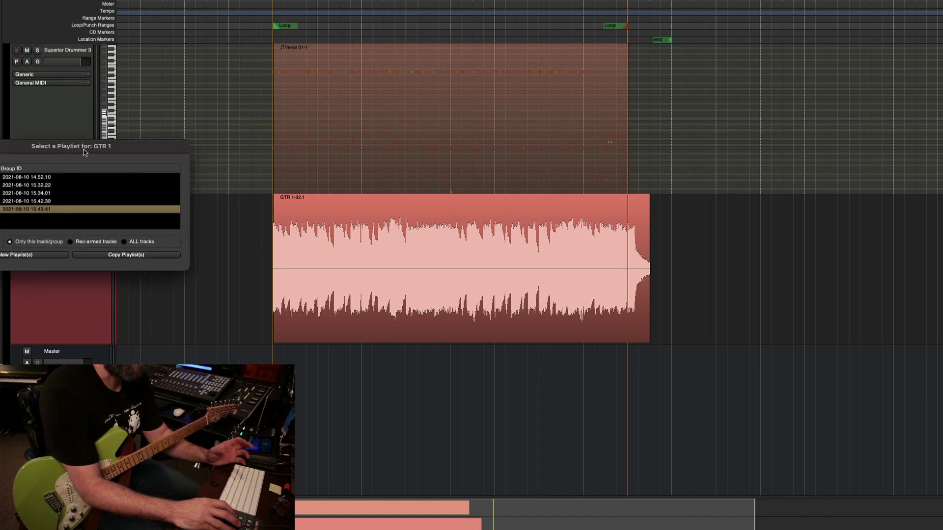
drag(84, 149, 90, 149)
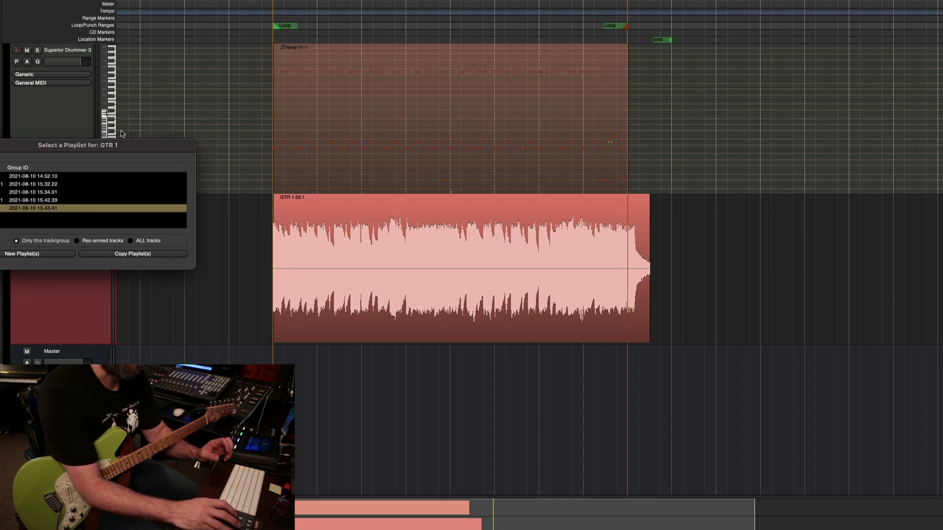
click(20, 176)
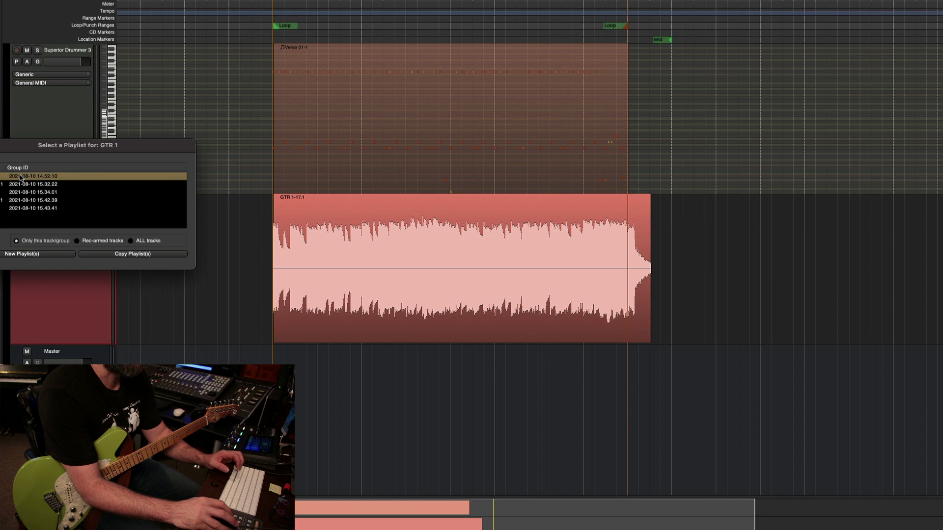
click(26, 208)
click(26, 176)
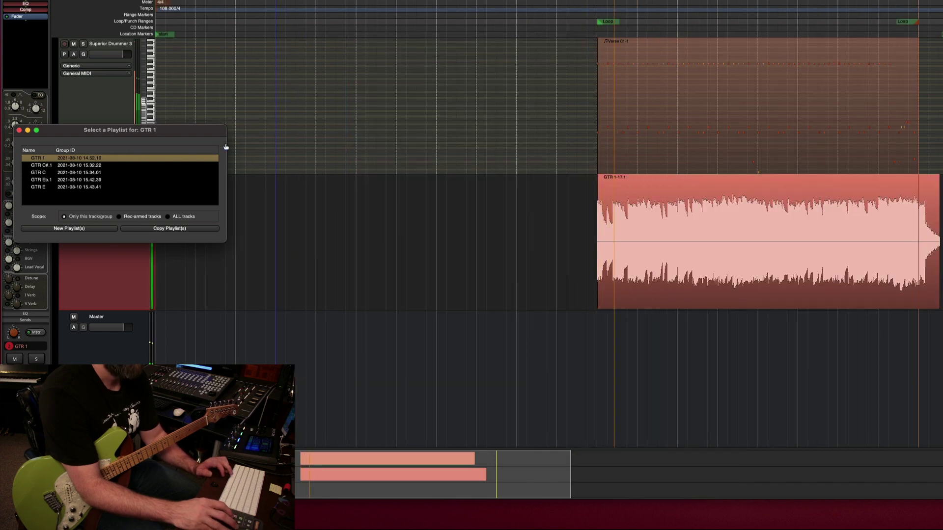
click(81, 180)
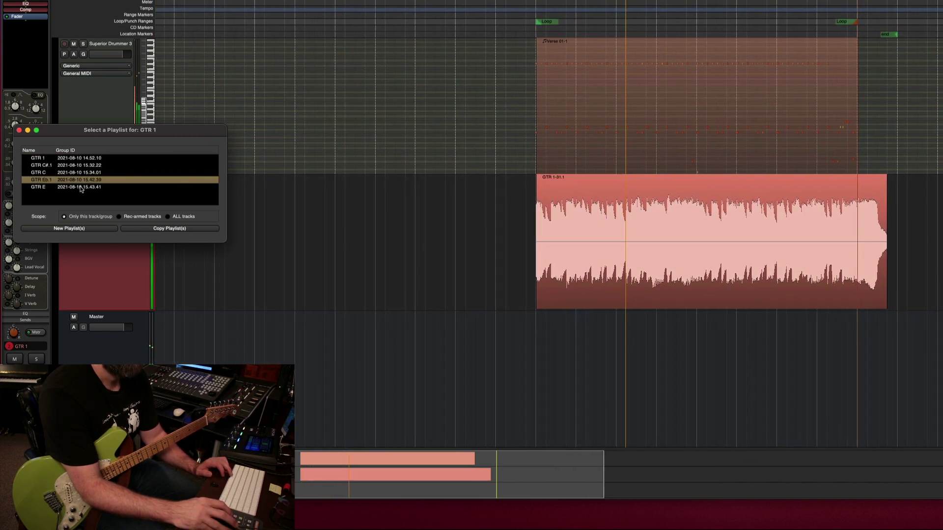
click(81, 187)
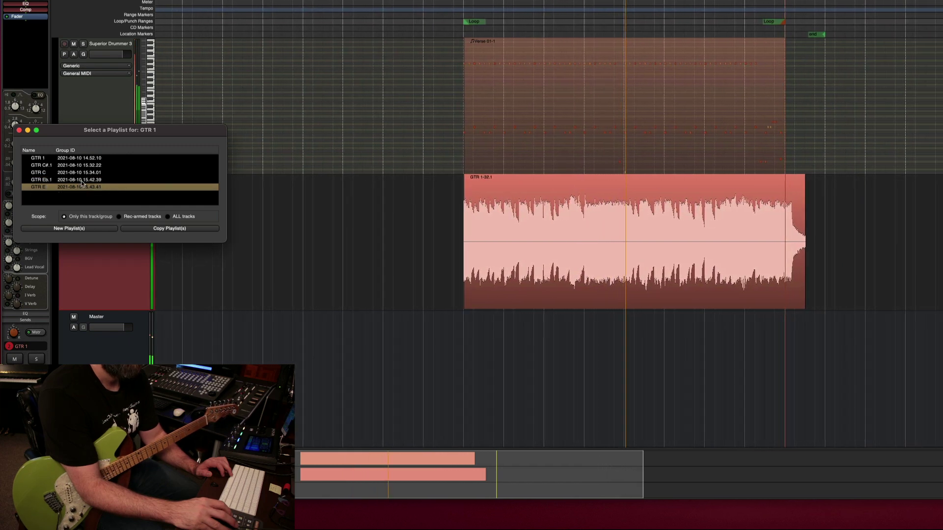
click(82, 180)
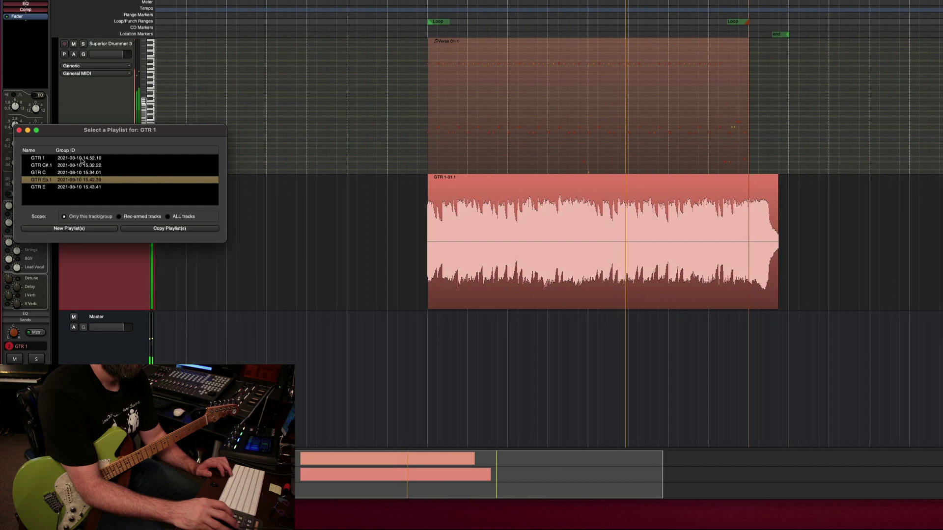
click(81, 158)
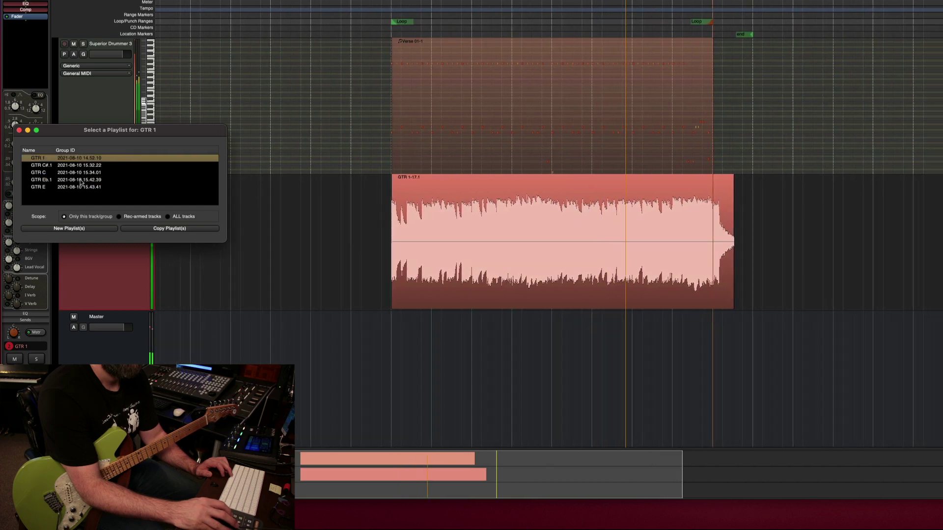
click(81, 180)
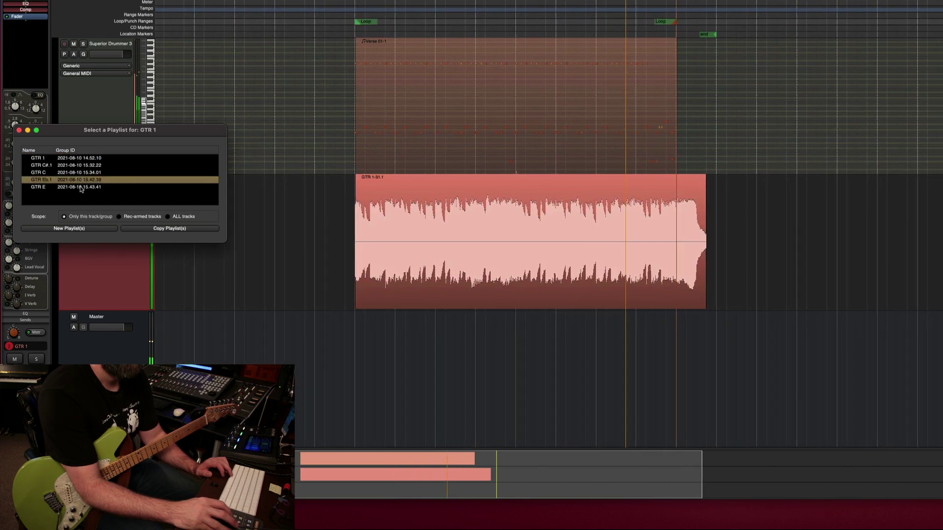
click(81, 188)
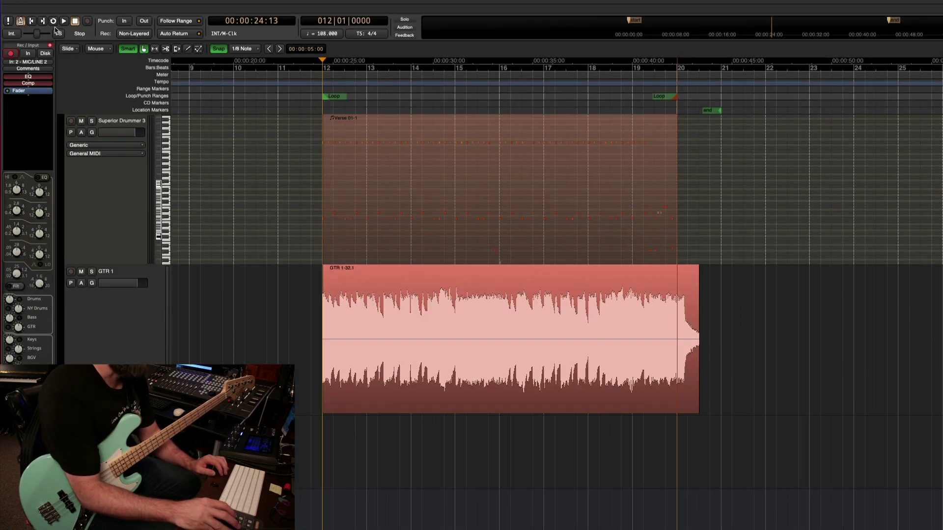
Enable varispeed at 2 semitones and record a bass take over the verse on the Bass 1 track
click(59, 33)
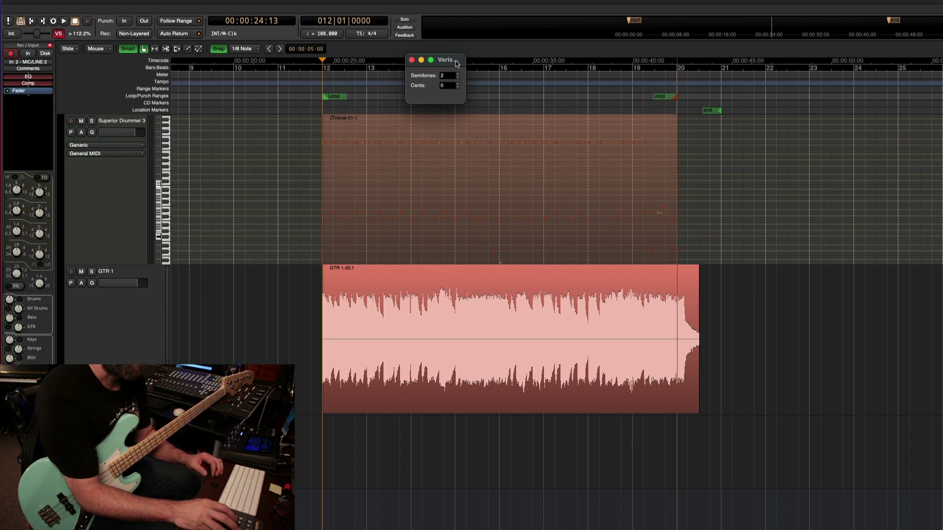
drag(456, 63, 503, 69)
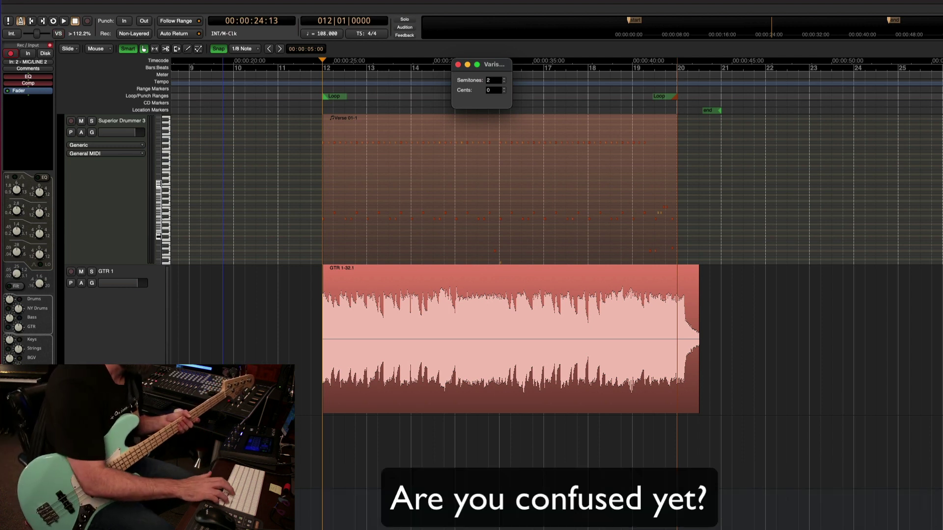
key(super+space)
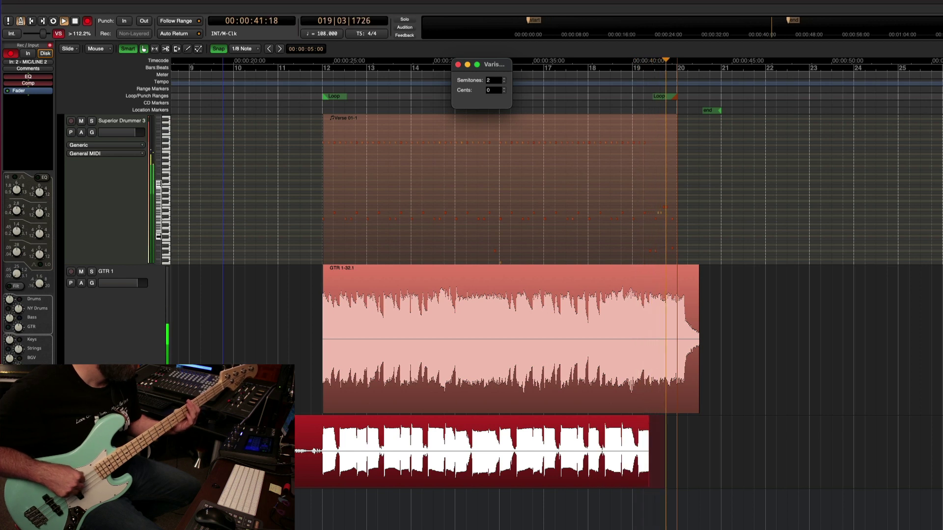
key(space)
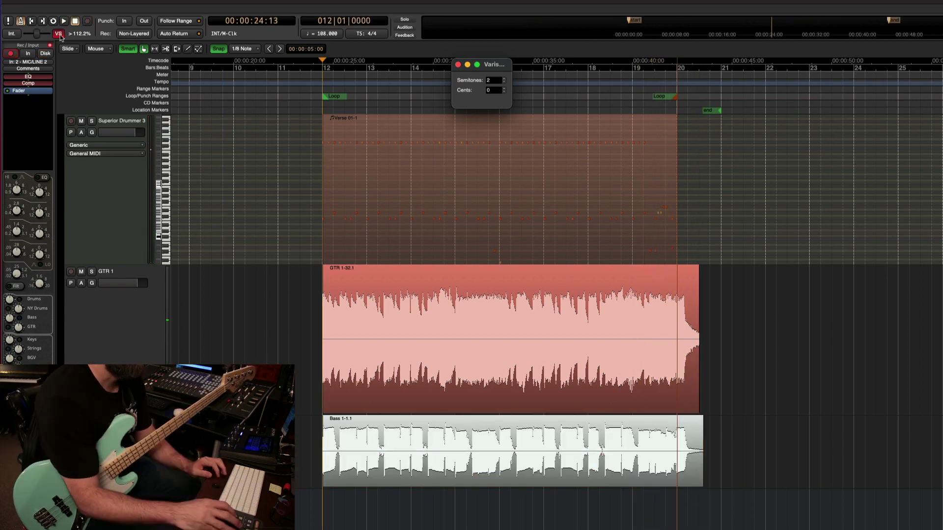
Turn varispeed off and play back the section, soloing Bass 1 for a moment before hearing the full mix
click(59, 34)
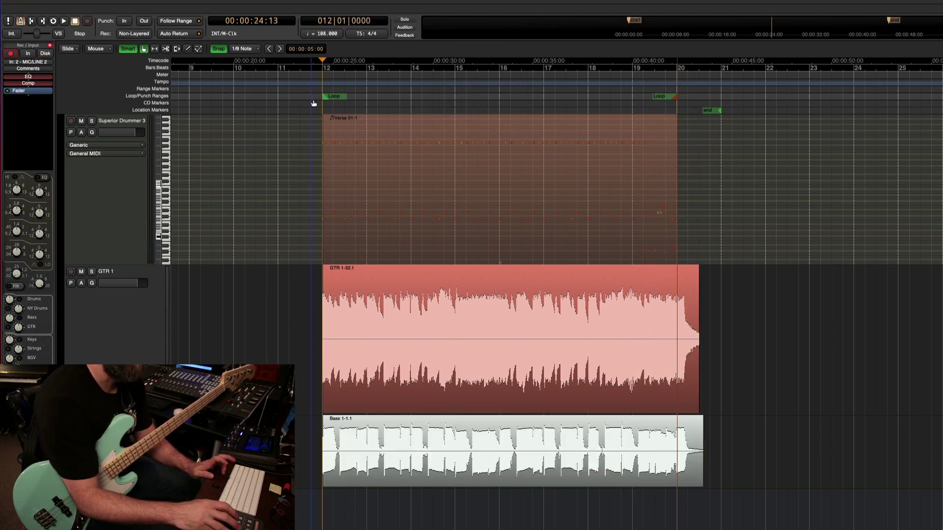
key(space)
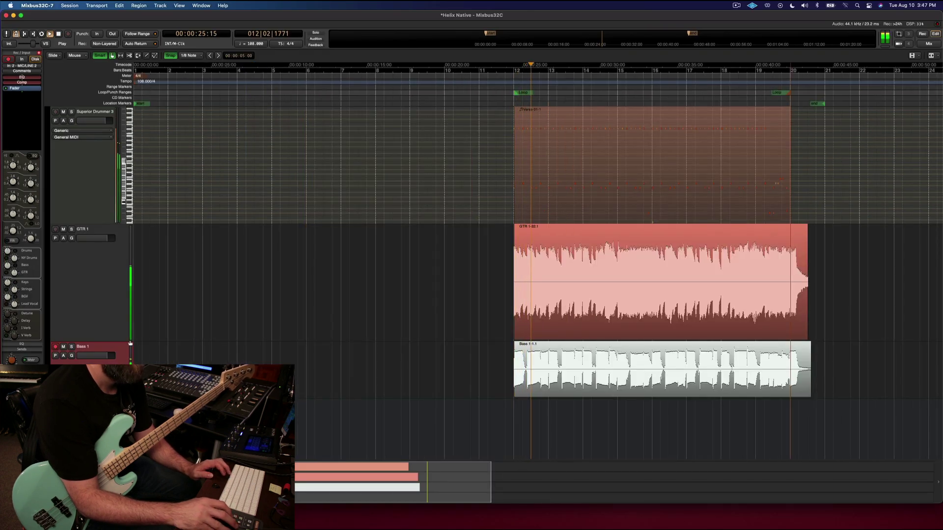
click(71, 347)
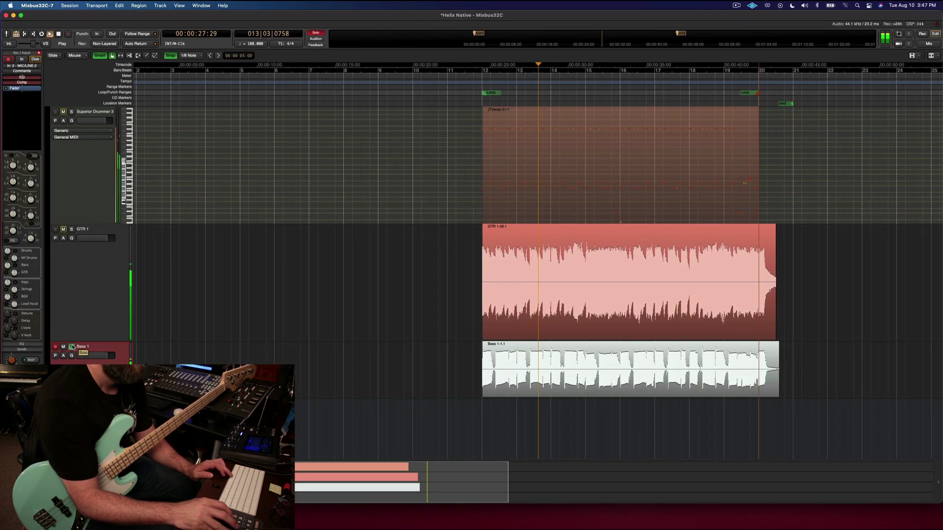
click(71, 347)
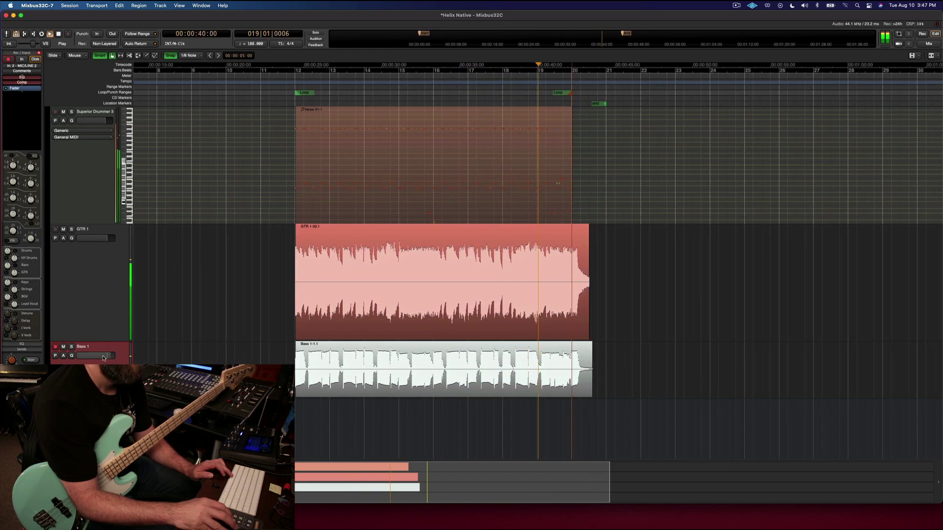
key(space)
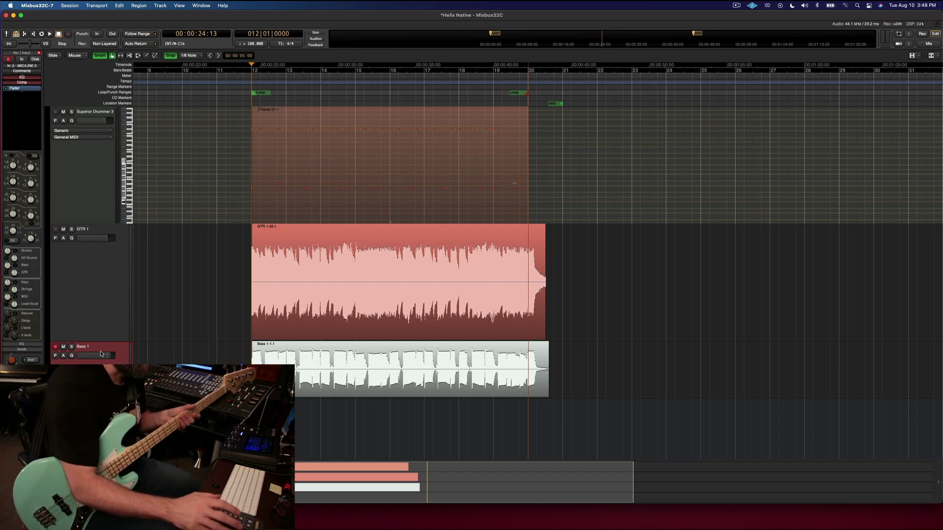
Reduce the GTR 1 track height and add a new audio track named PIANO below Bass 1
key(shift+b)
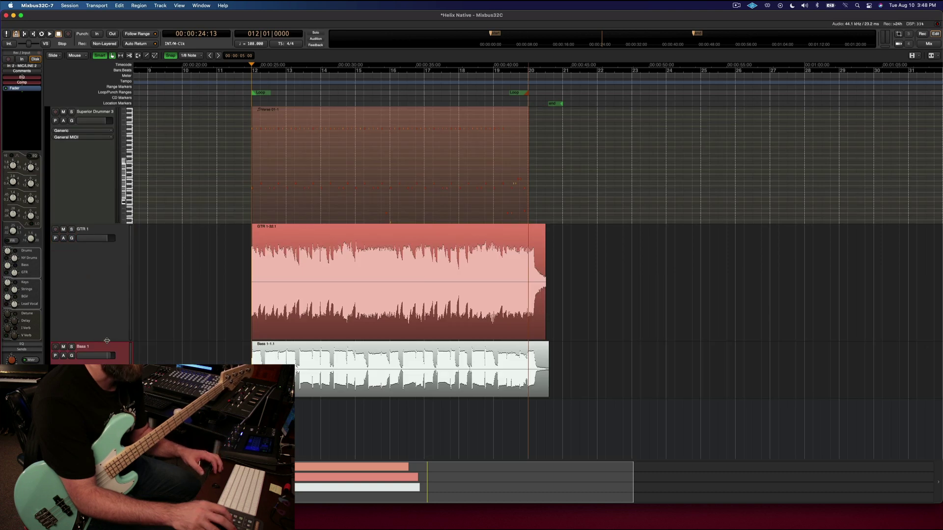
click(105, 363)
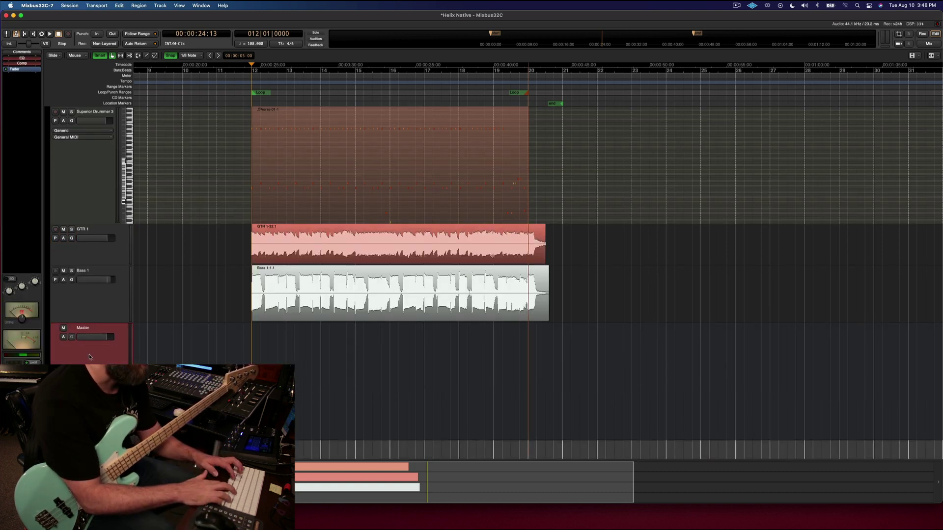
key(super+shift+n)
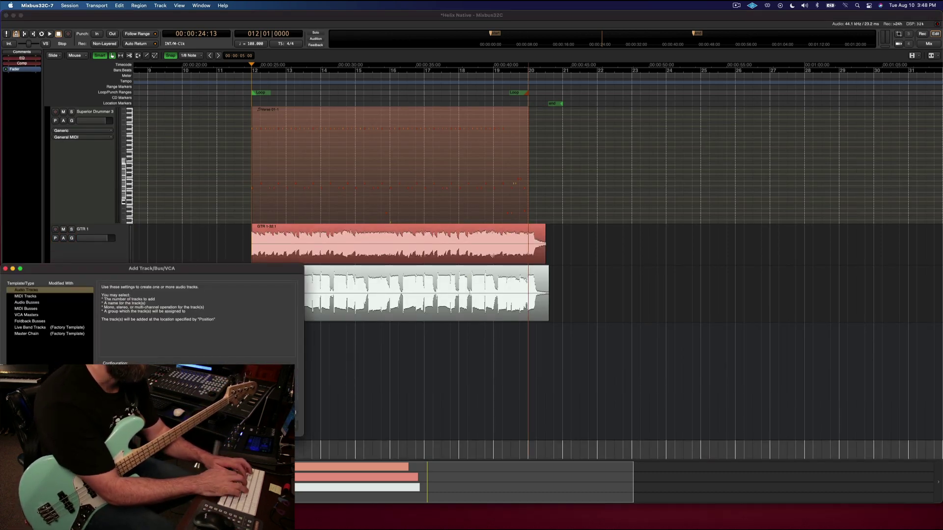
key(Return)
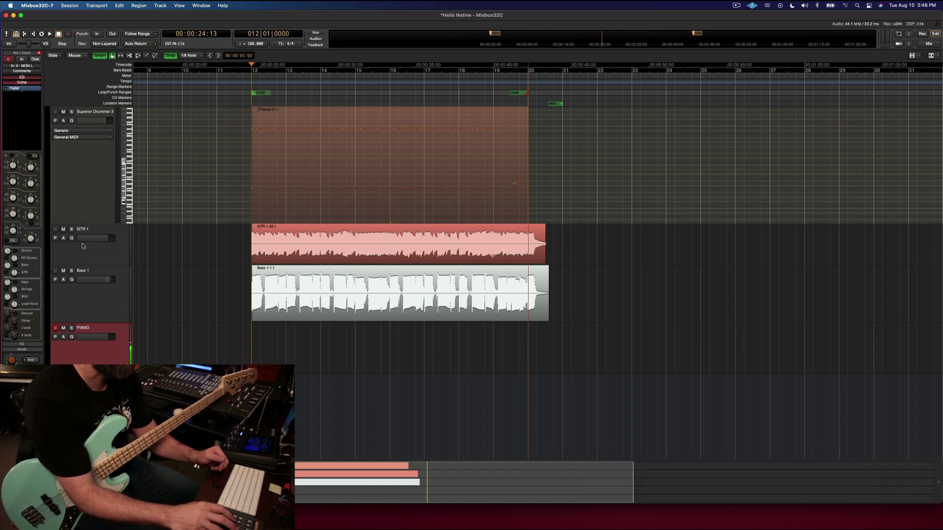
Enable varispeed and lower its semitones for a playback speed of 89.1%, moving the varispeed window aside
click(87, 205)
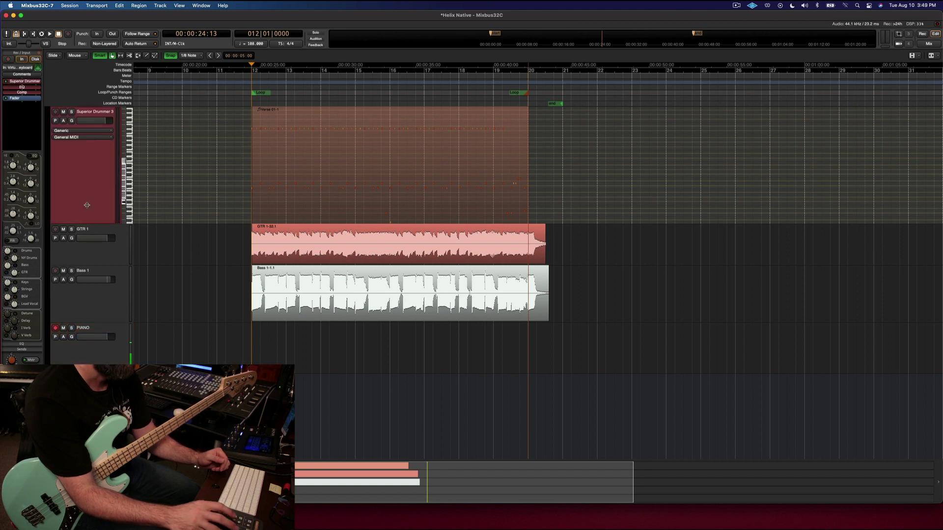
click(44, 44)
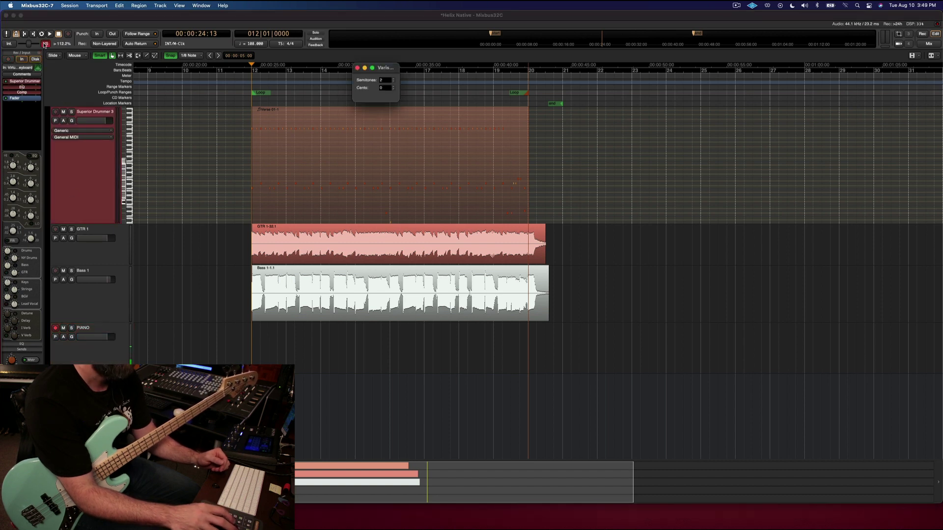
click(394, 83)
drag(385, 72, 400, 67)
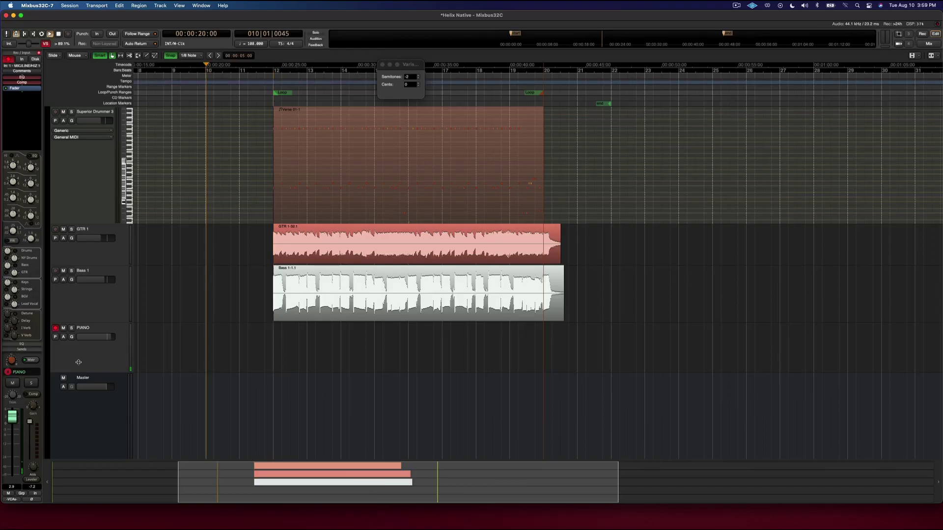
Record a piano take with preroll on the PIANO track, and create a new empty playlist for that track
key(shift+r)
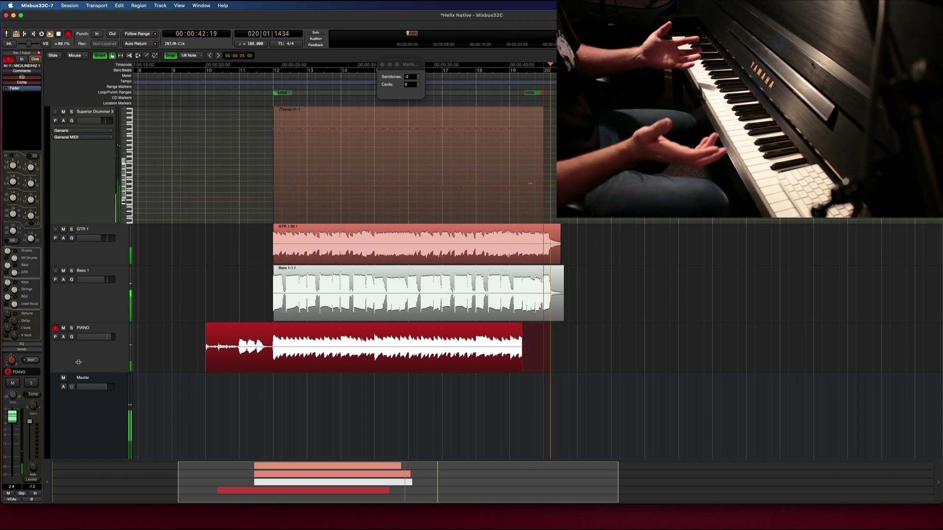
key(space)
click(104, 350)
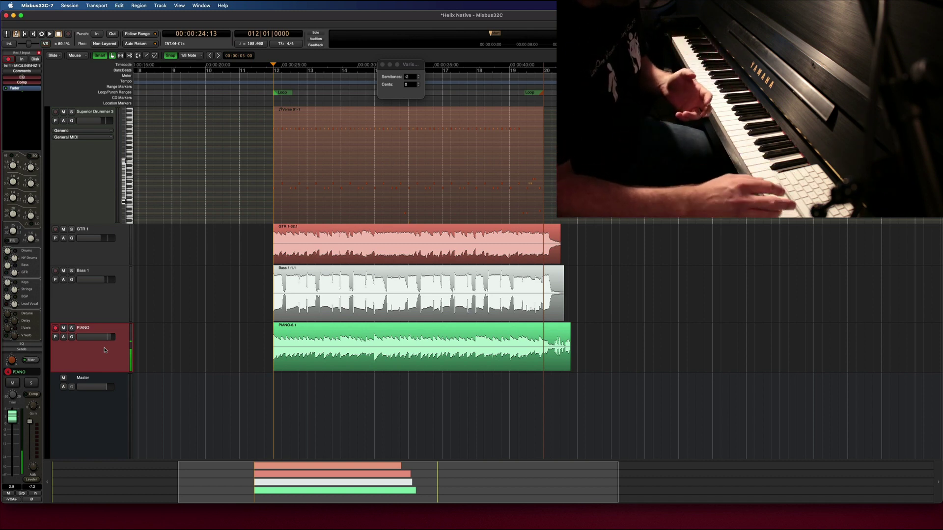
key(ctrl+shift+n)
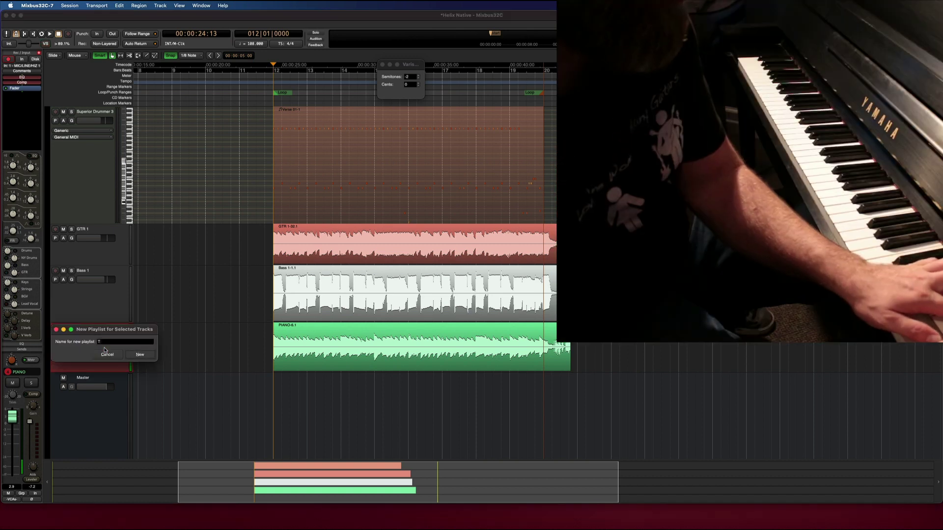
key(Return)
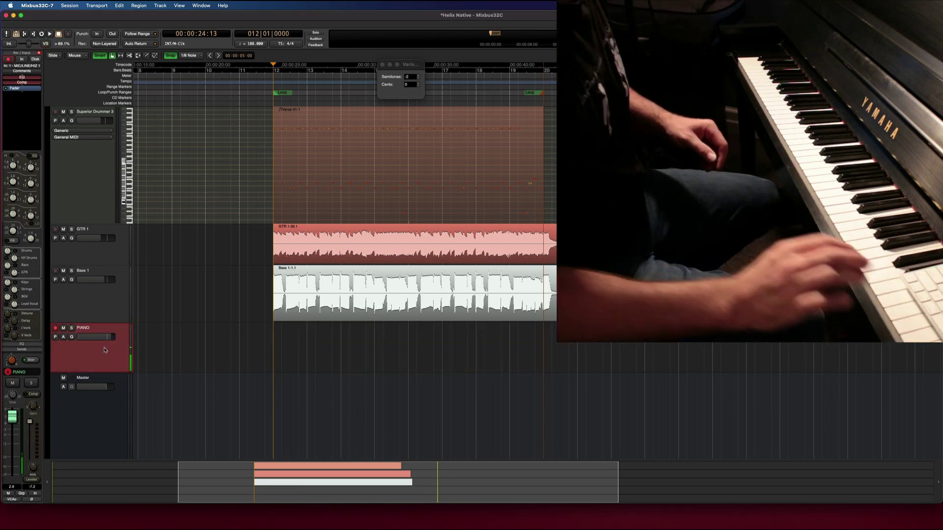
Record another piano take with preroll on the new PIANO playlist, and turn varispeed off
key(shift+r)
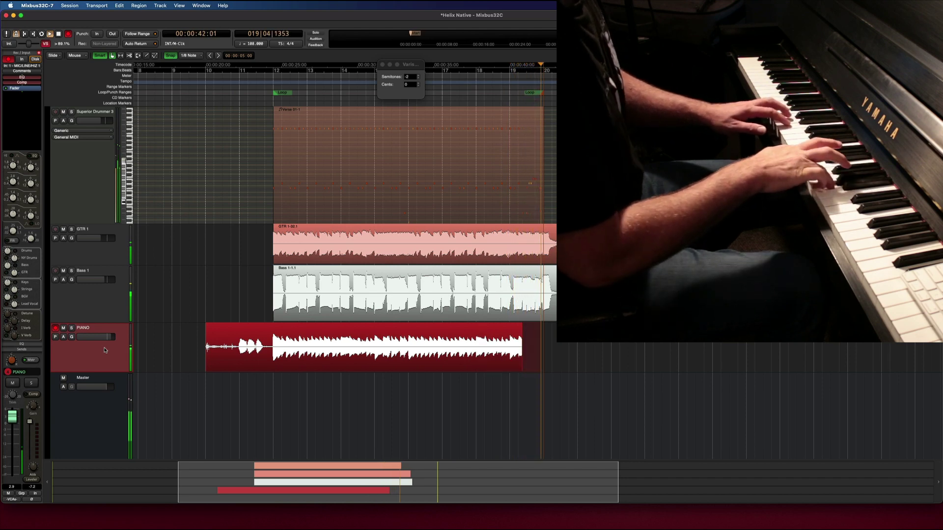
key(space)
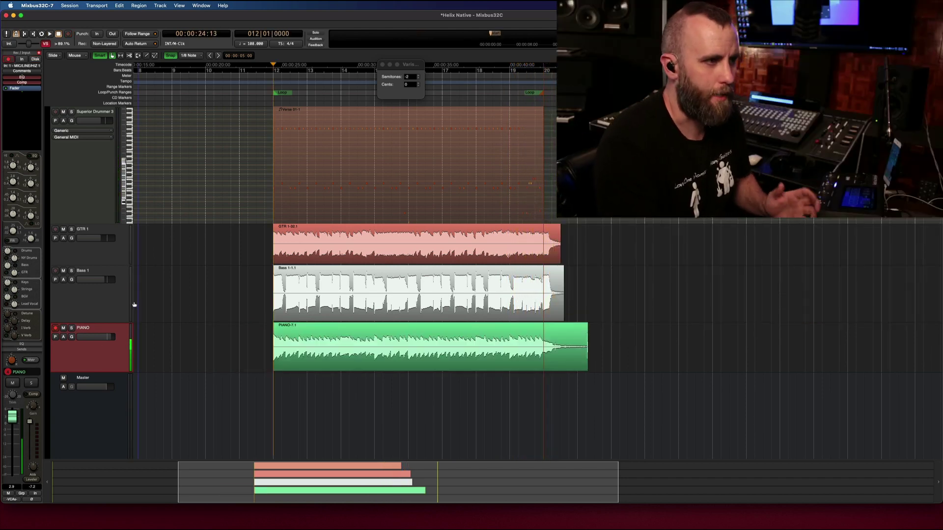
click(47, 44)
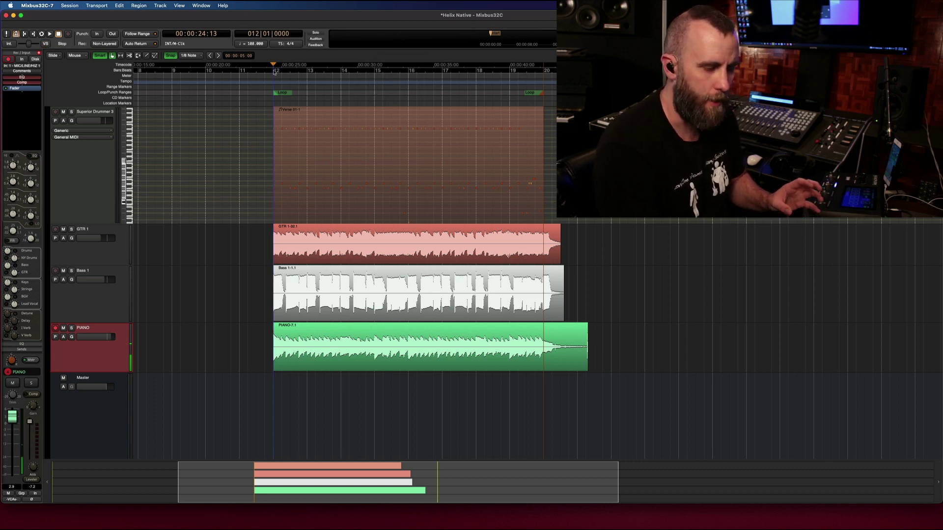
Play back piano TAKE 3, switch the PIANO track to its TAKE 2 playlist and audition that take from bar 12
scroll(274, 72, left, 7)
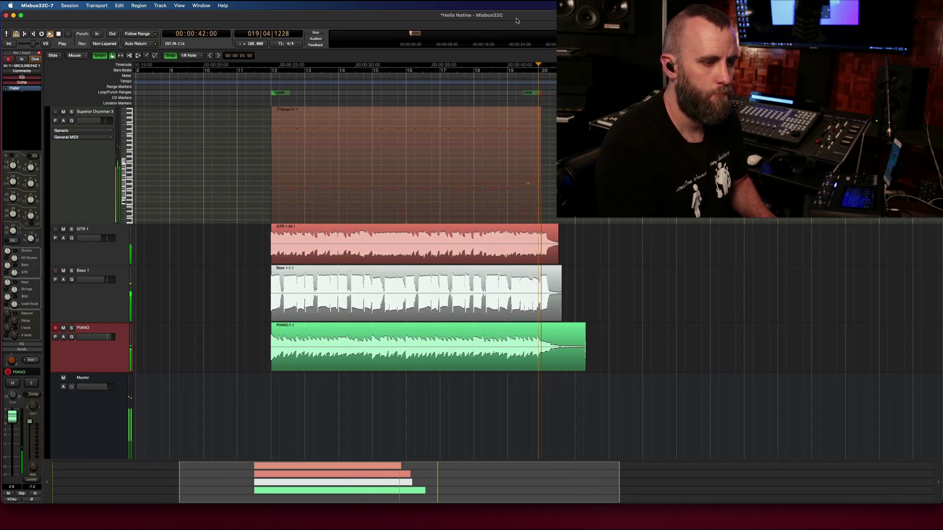
key(space)
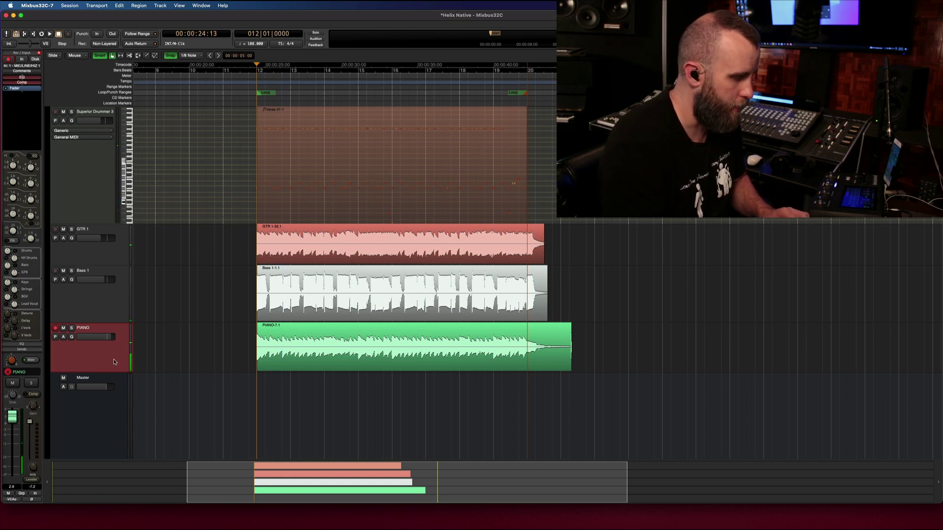
key(shift+p)
drag(108, 314, 114, 323)
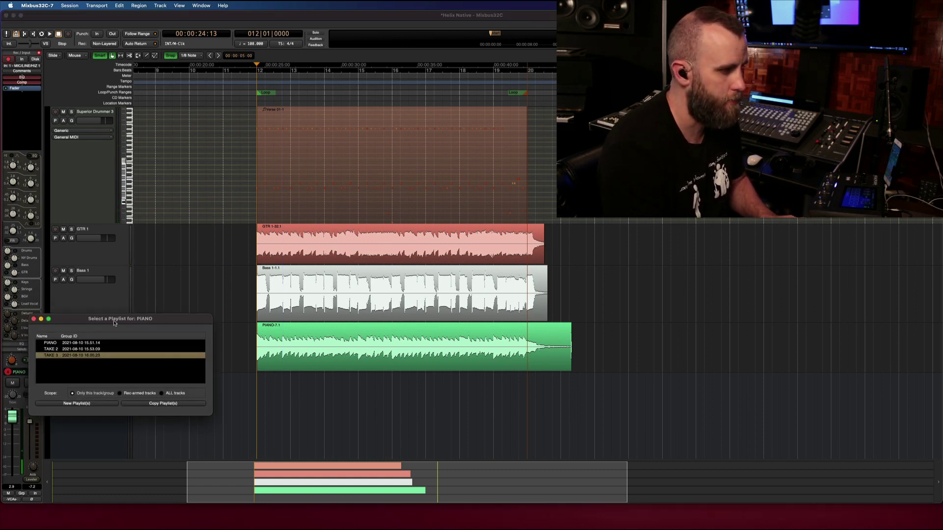
click(58, 349)
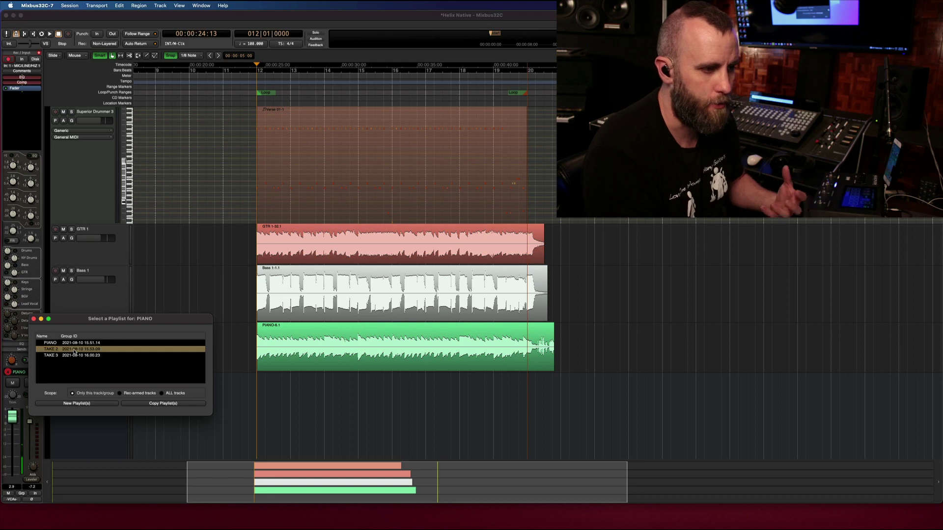
scroll(400, 113, left, 10)
key(space)
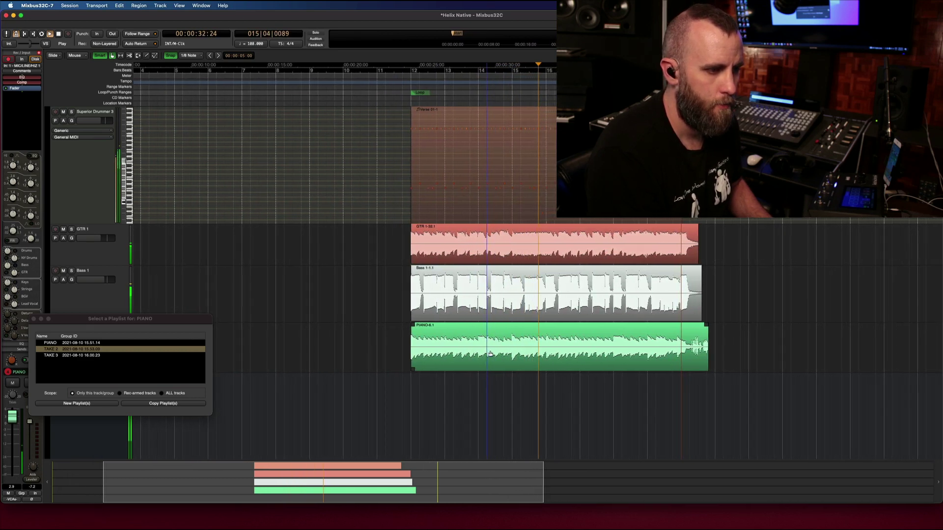
key(space)
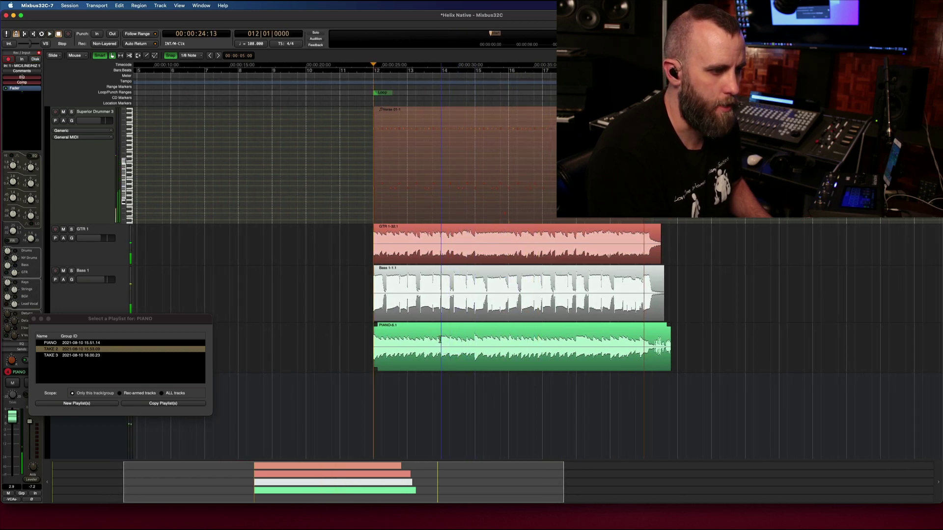
Copy the TAKE 2 range from bar 14 to about bar 16 beat 3 into TAKE 3, using Playhead as the edit point
drag(440, 339, 459, 340)
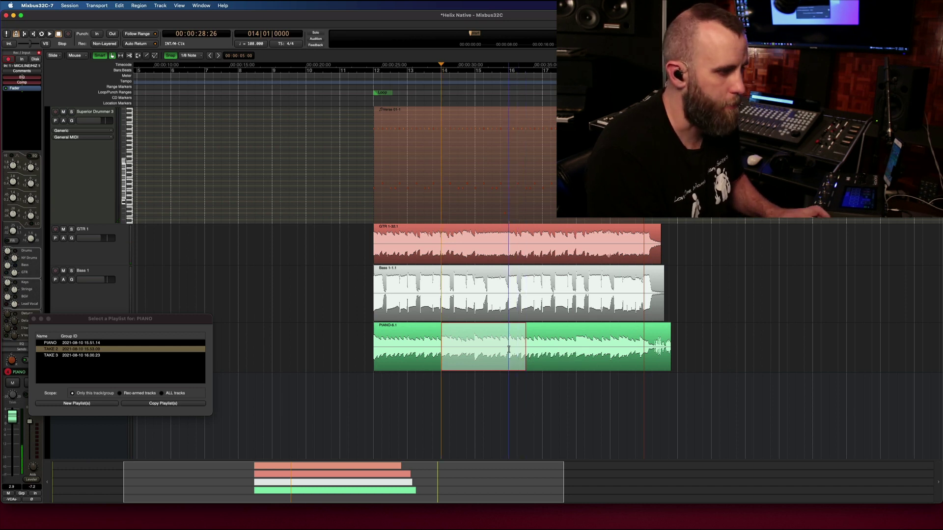
click(68, 355)
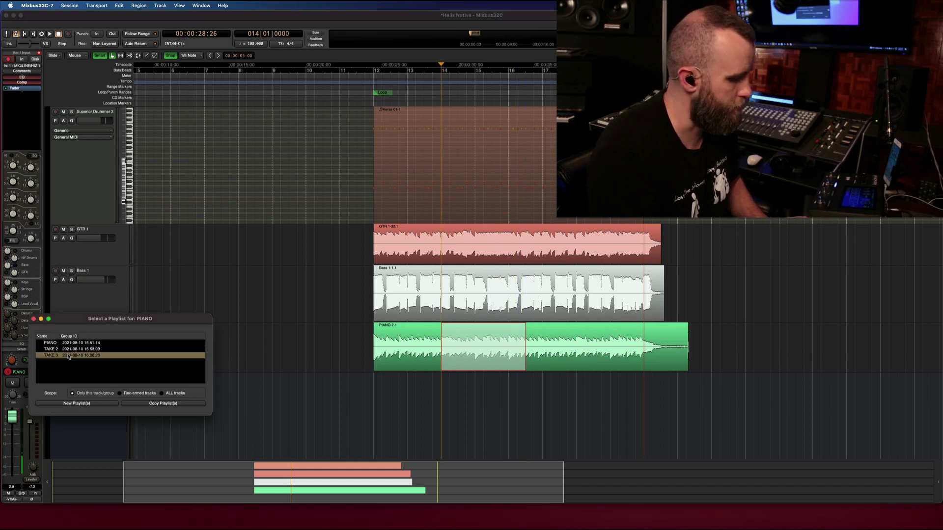
key(grave)
key(Delete)
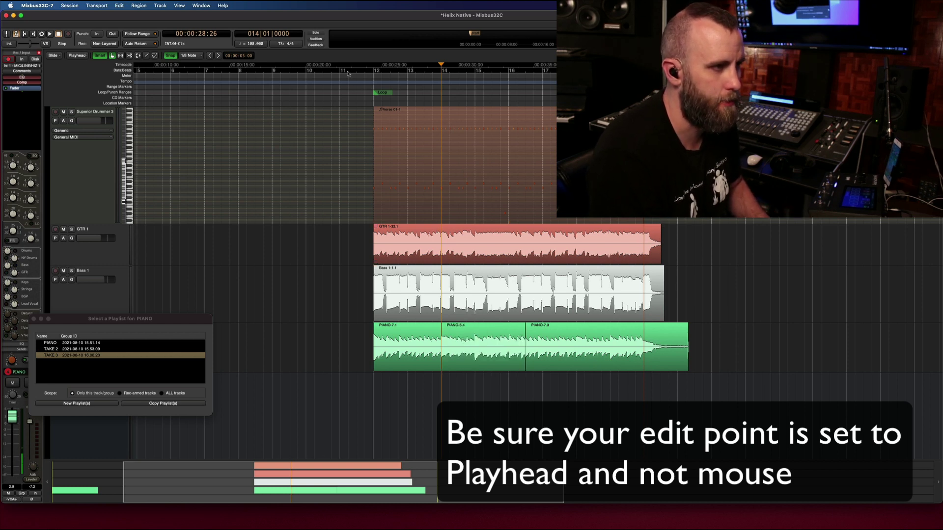
Play the comped piano part and extend the start of its middle region back to about bar 13 beat 2
scroll(372, 81, left, 3)
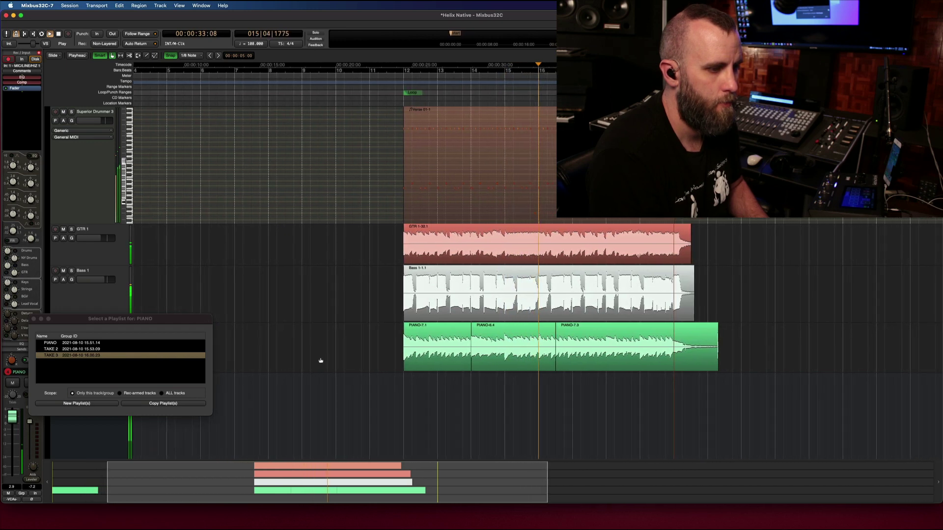
key(space)
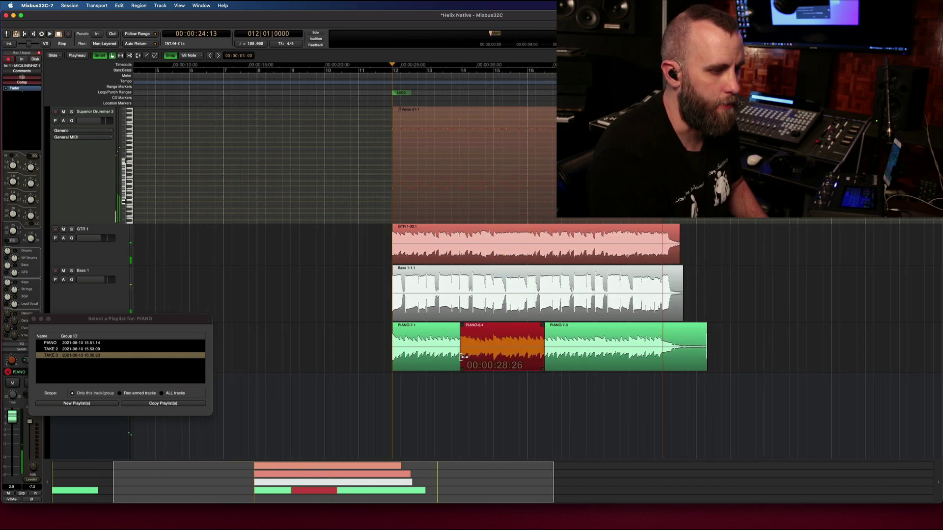
key(space)
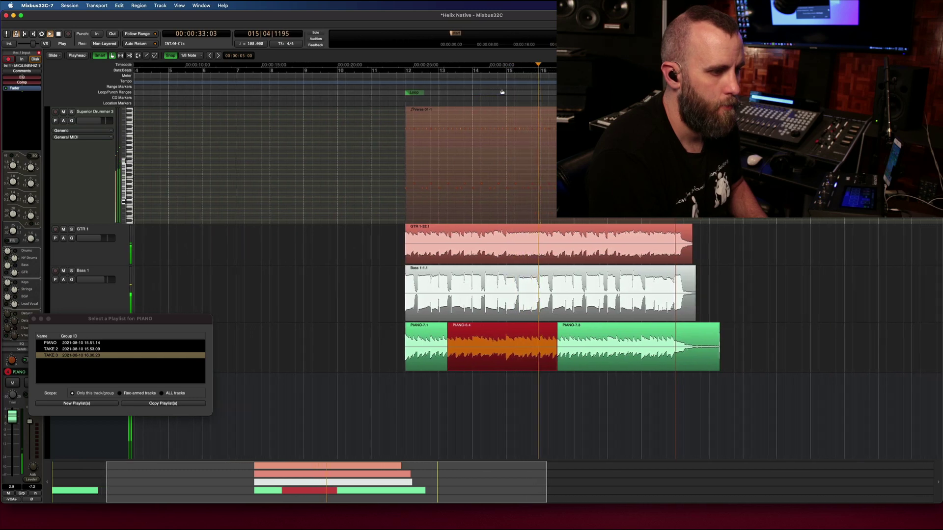
key(equal)
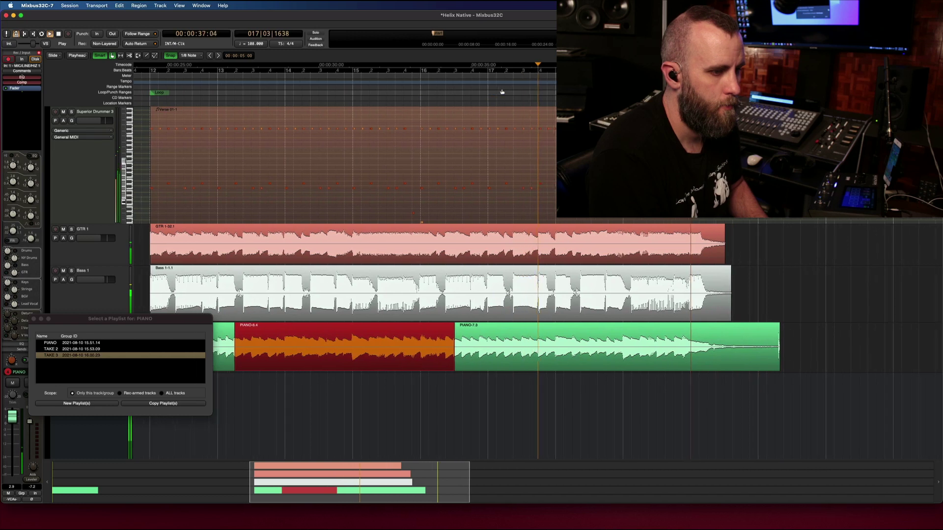
key(space)
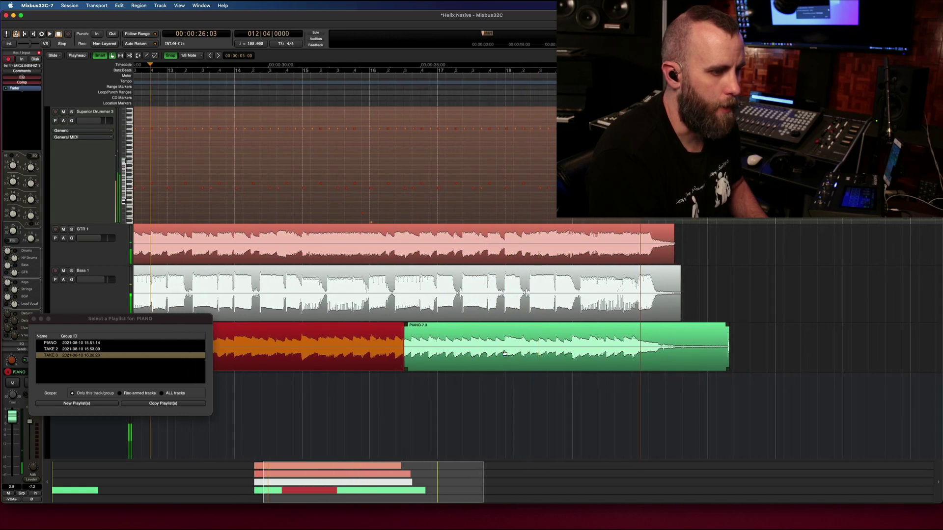
Select the range from bar 18 to 19 on the piano track, and audition the first piano edit from bar 12 beat 4
drag(504, 342, 575, 344)
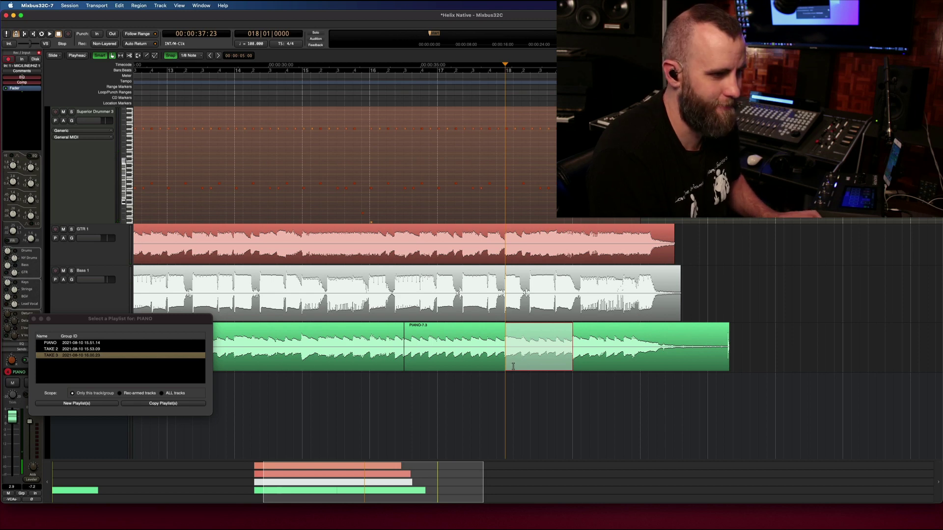
scroll(515, 365, left, 5)
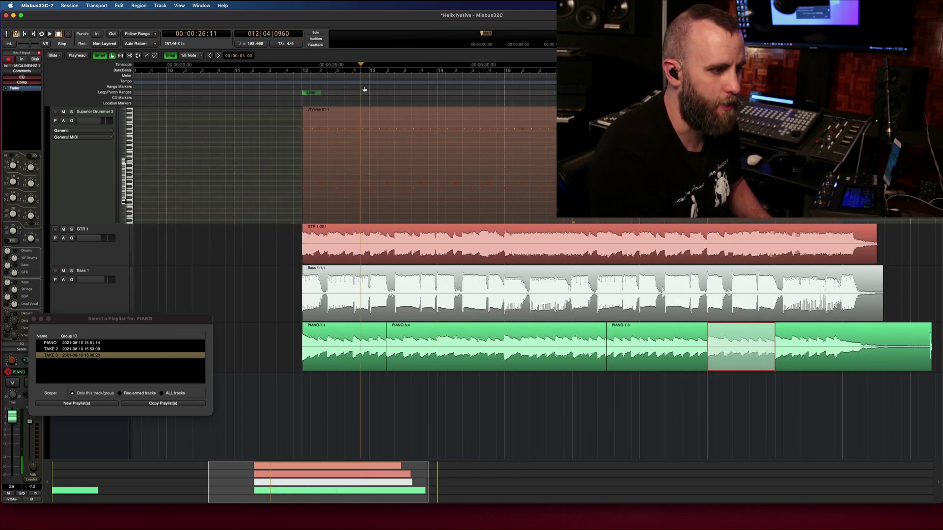
key(space)
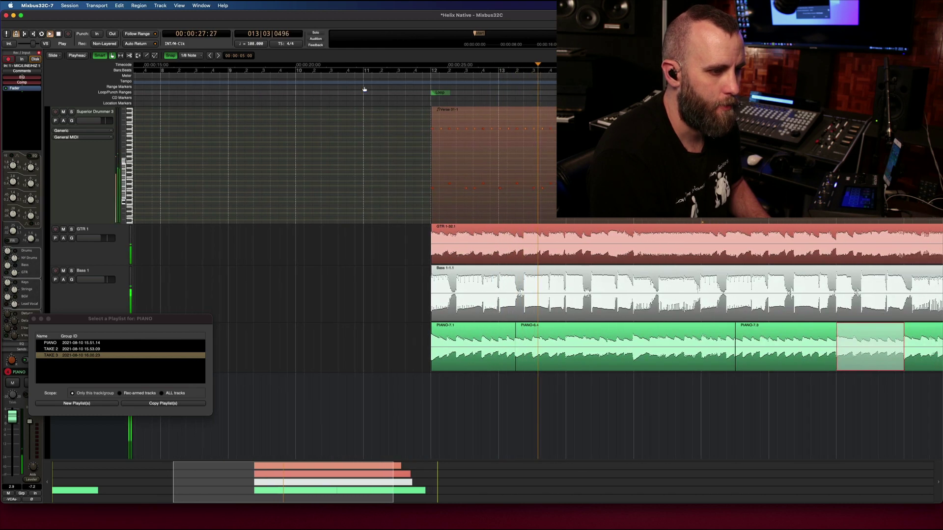
key(space)
Move the playlist window clear of the track controls, solo the PIANO track and replay its first edit point several times
drag(123, 319, 233, 319)
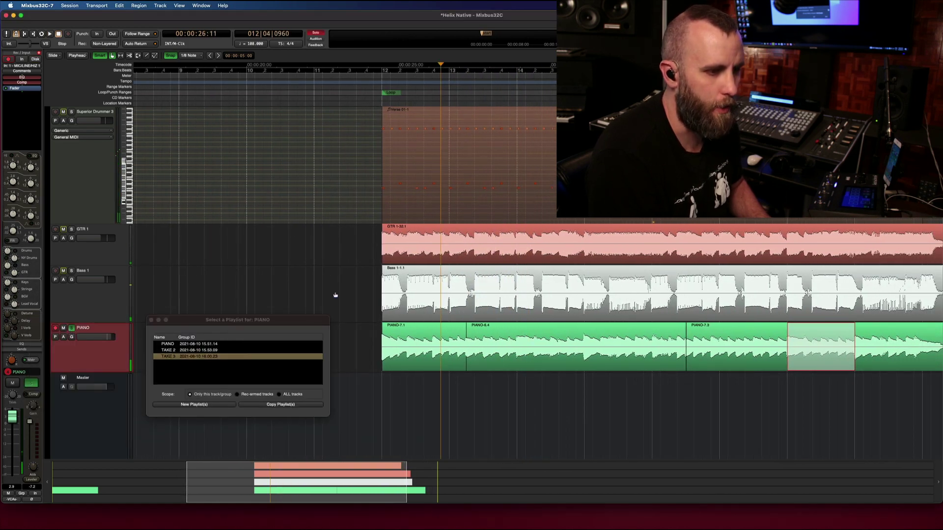
key(space)
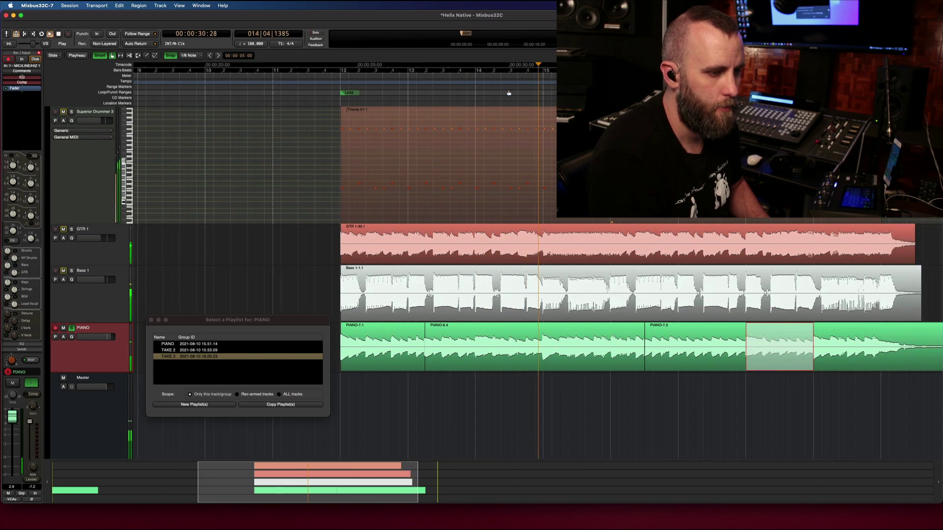
key(space)
key(space)
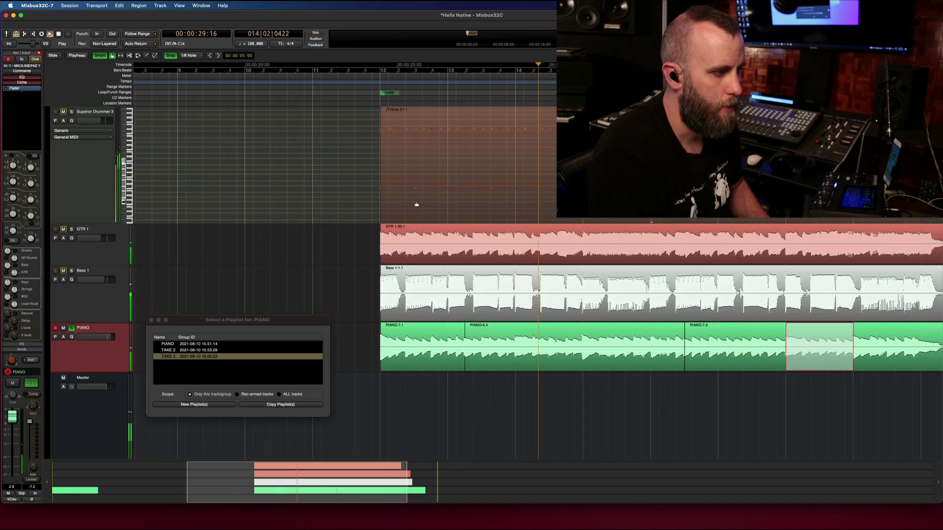
key(space)
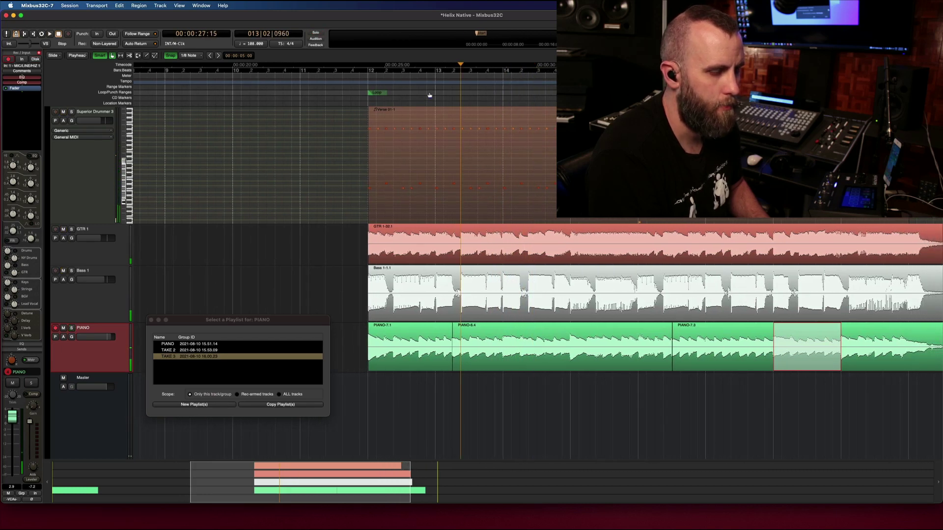
key(space)
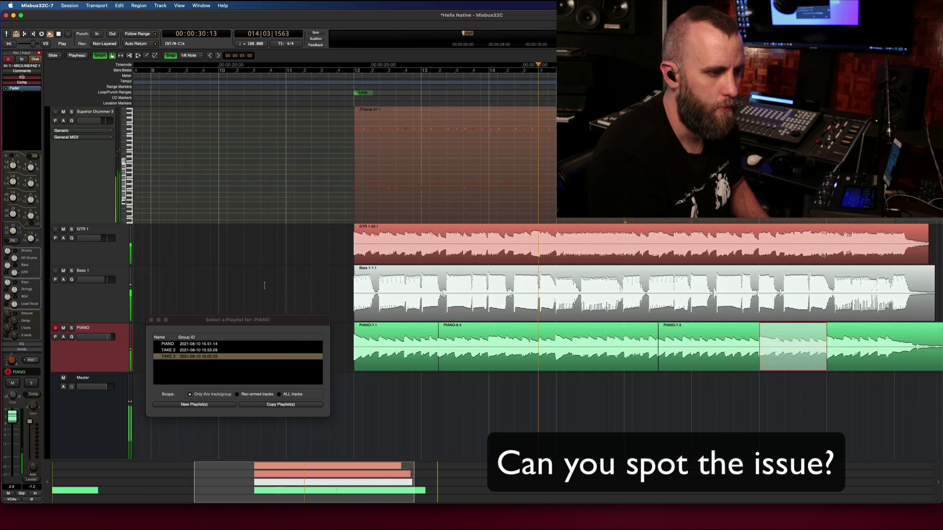
key(space)
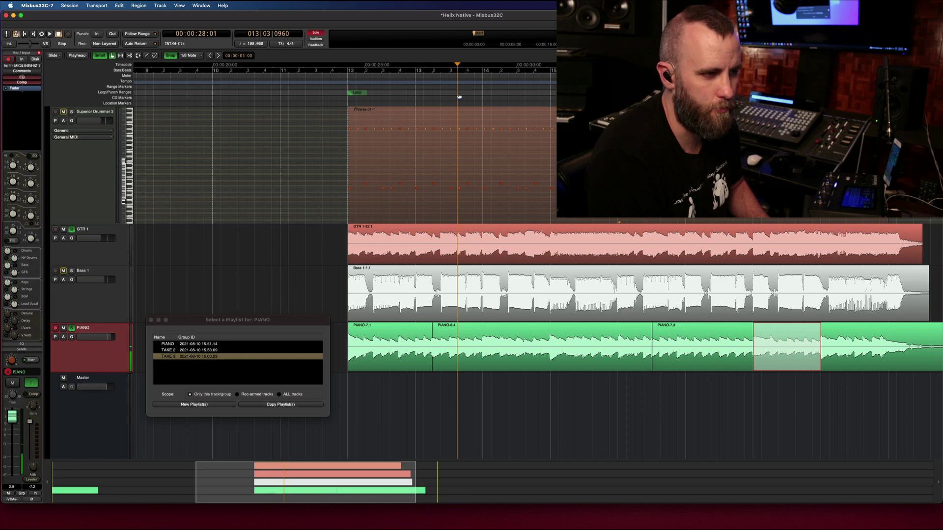
Audition the passage from bar 13 with GTR 1 and PIANO soloed, replay it with only PIANO soloed, and clear the solos
key(space)
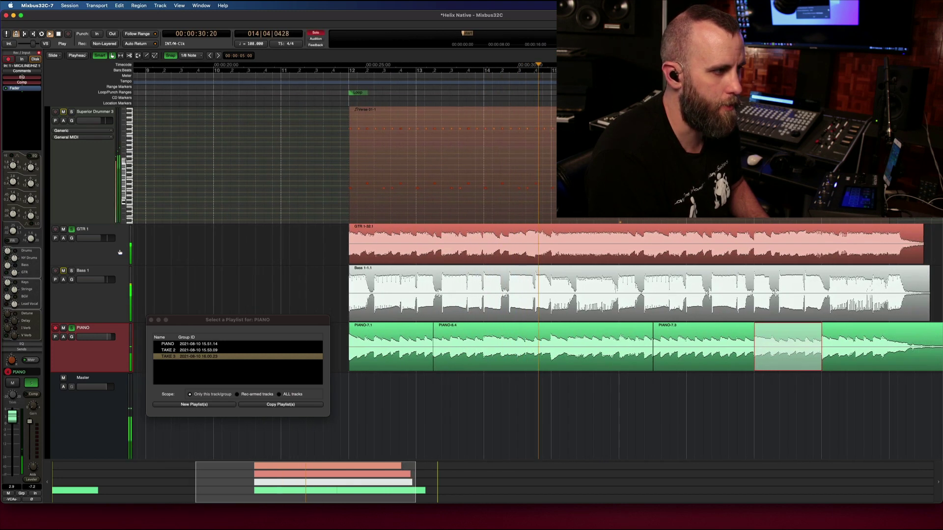
key(space)
key(space)
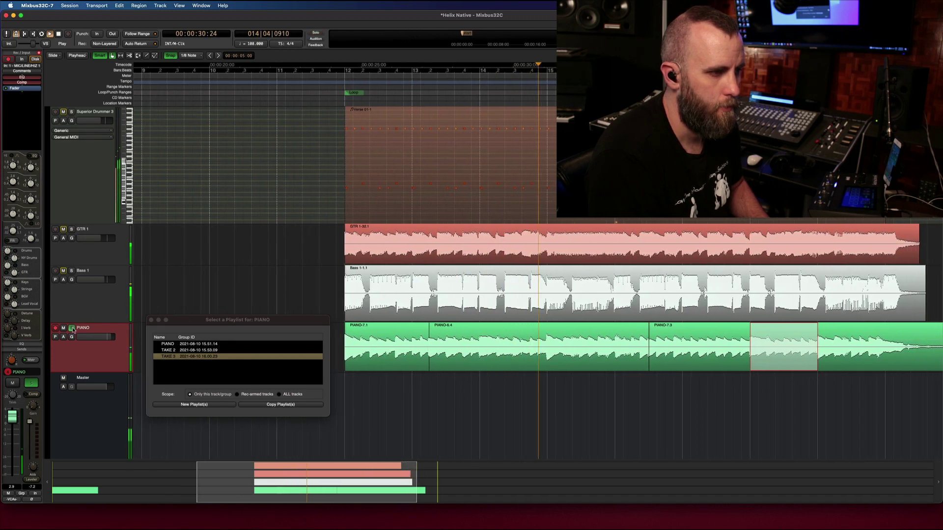
key(space)
Close the PIANO playlist window, open the playlist selector for the GTR 1 track and switch it to the GTR 1 playlist
click(106, 259)
click(151, 320)
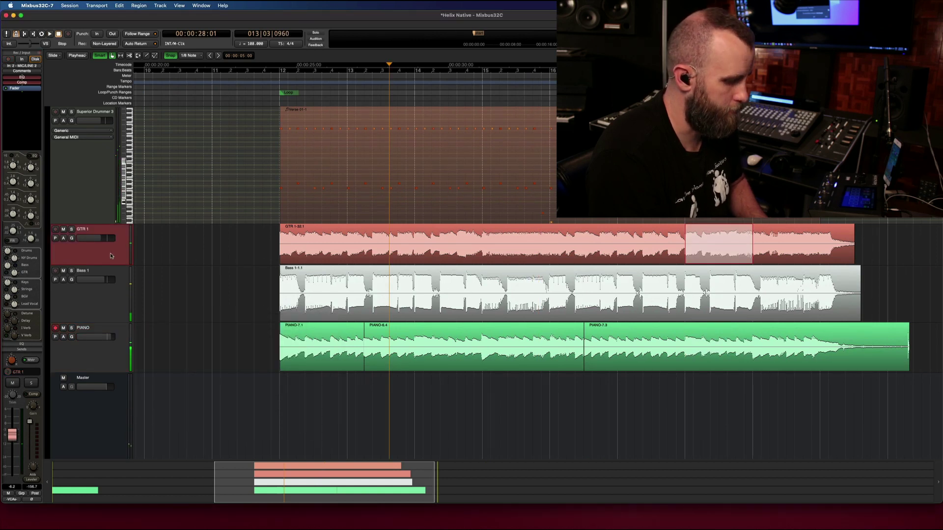
key(p)
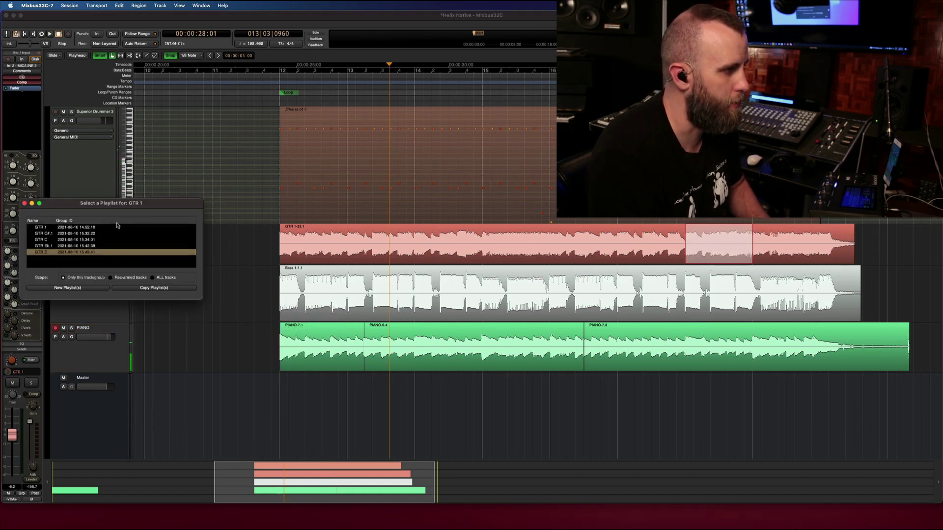
drag(122, 206, 146, 248)
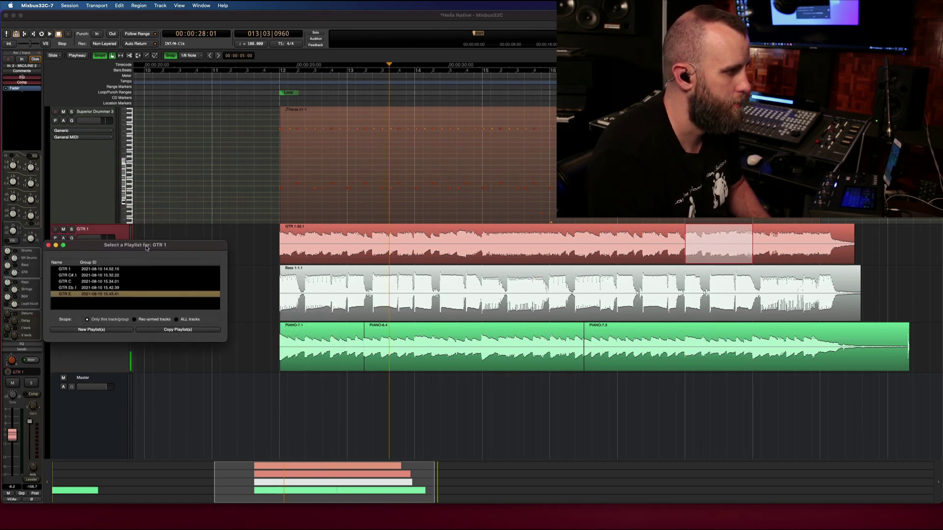
click(93, 271)
Copy the range from bar 13 beat 3 to bar 15 of the GTR 1 playlist and replace that range in playlist GTR E
drag(390, 245, 480, 247)
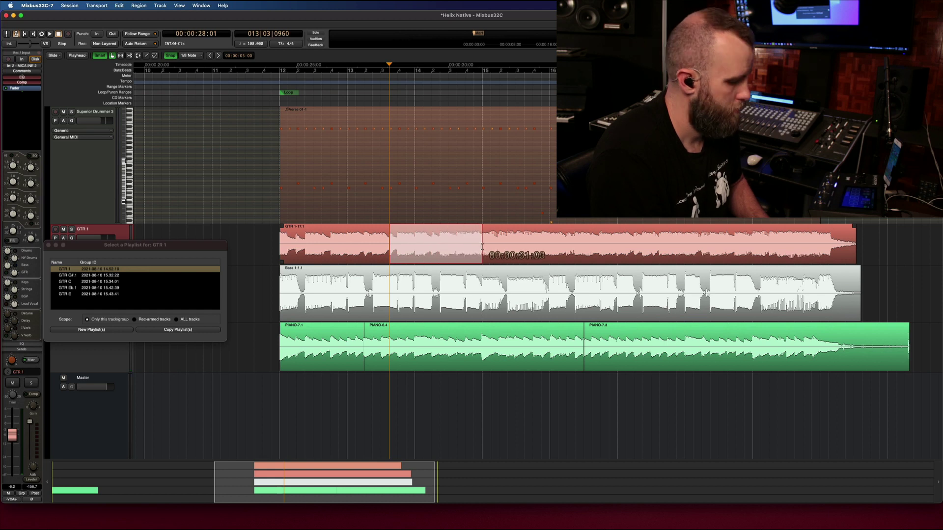
click(87, 295)
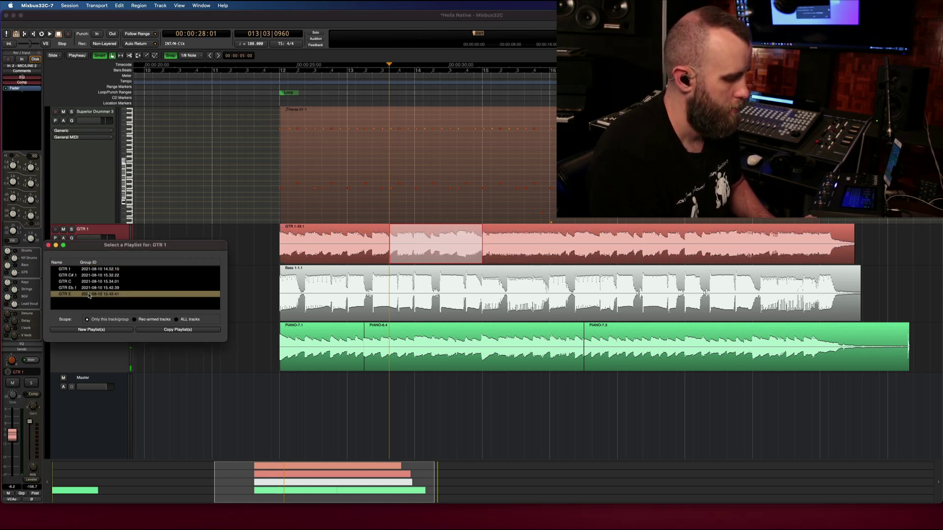
key(Delete)
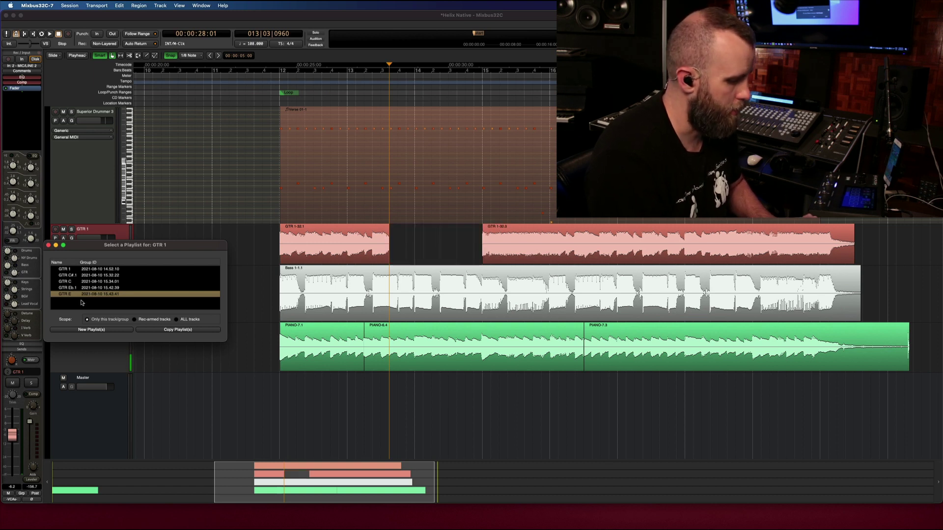
key(super+v)
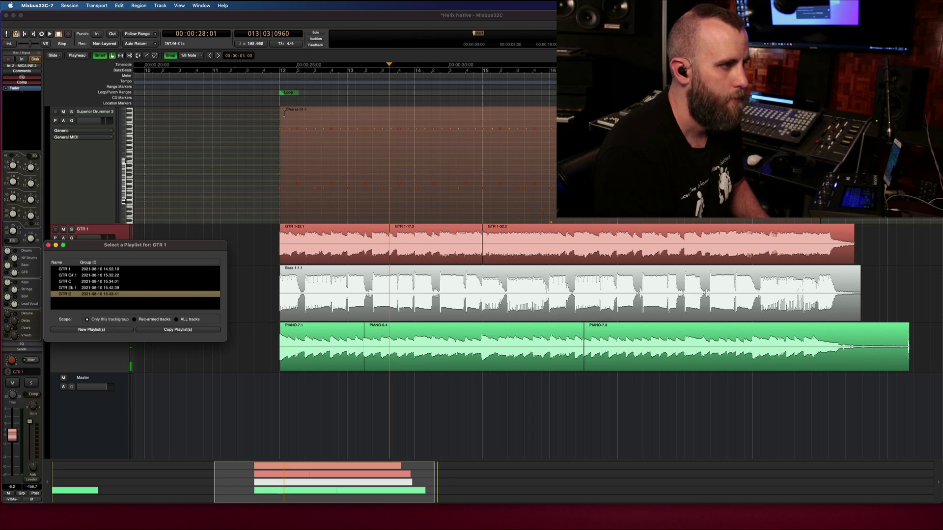
Play the comped guitar part from bar 12, moving the playlist window away from the GTR 1 track controls
click(278, 87)
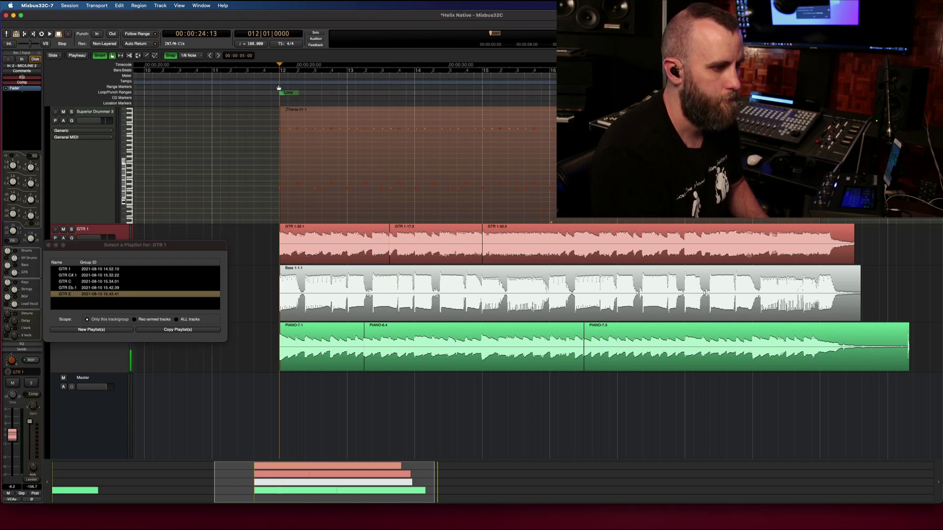
key(space)
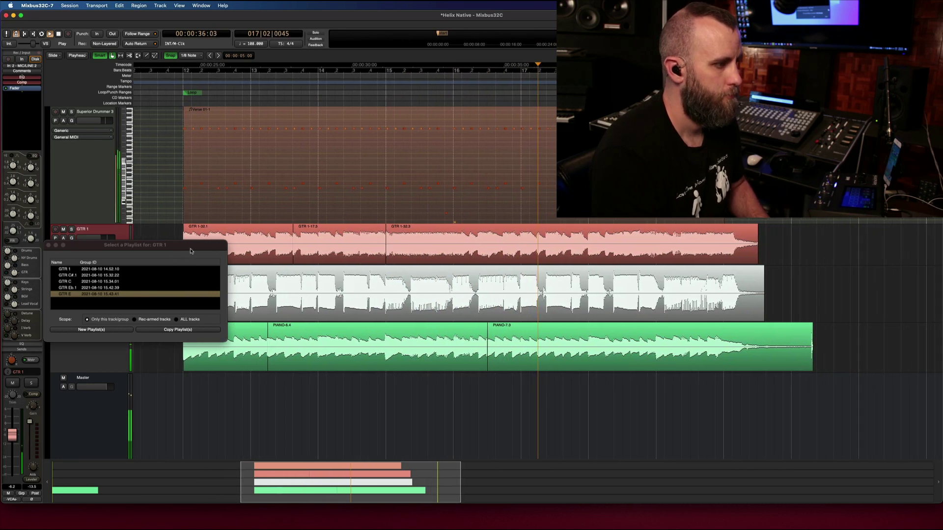
drag(191, 251, 237, 239)
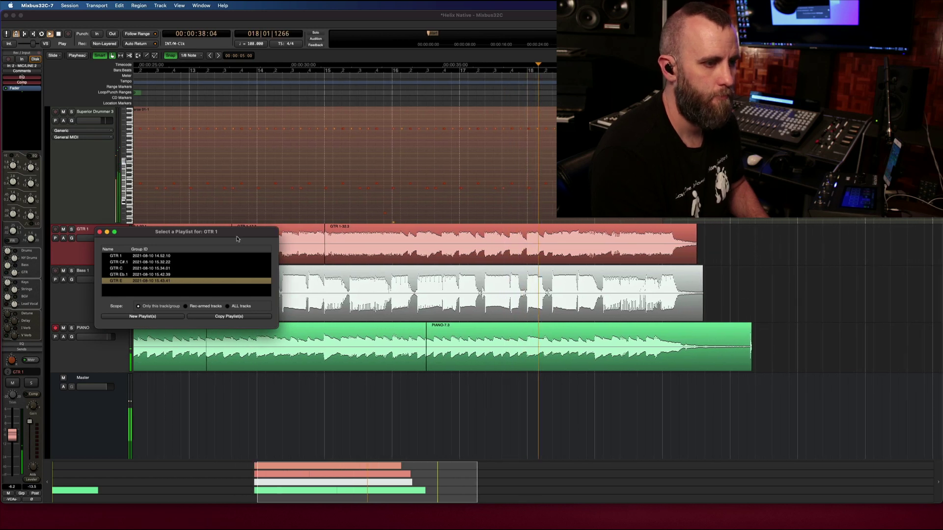